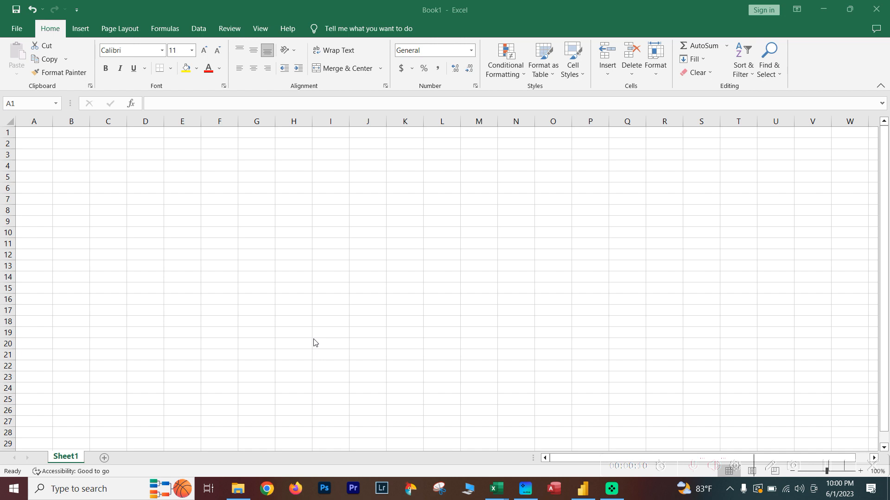
- Enter the heading "Projected Monthly Income" in cell A3
click(43, 154)
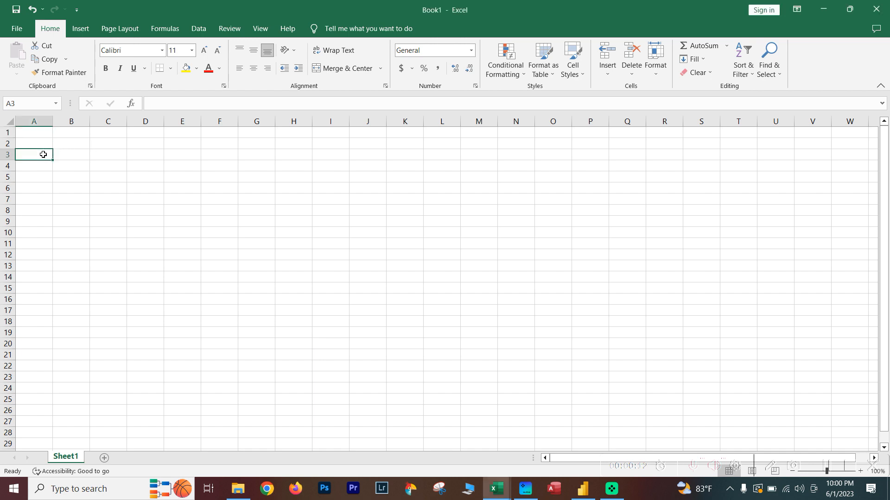
text(Pro)
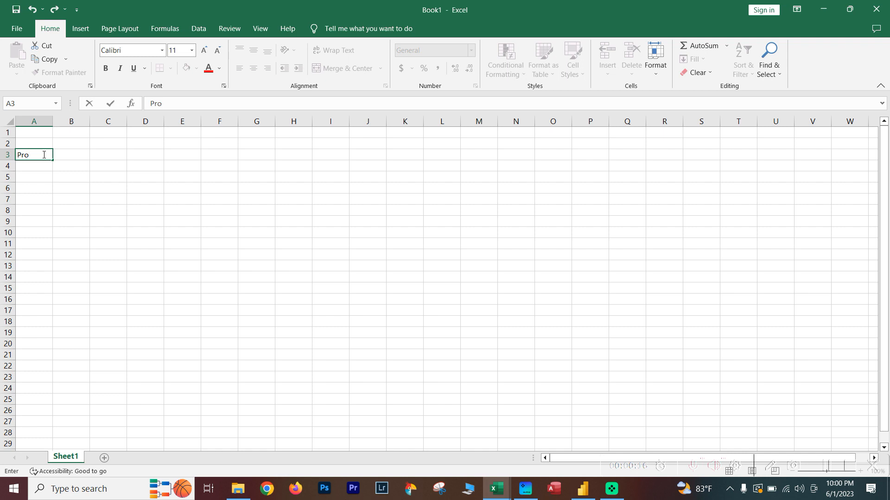
text(jected Monthly Income)
key(Return)
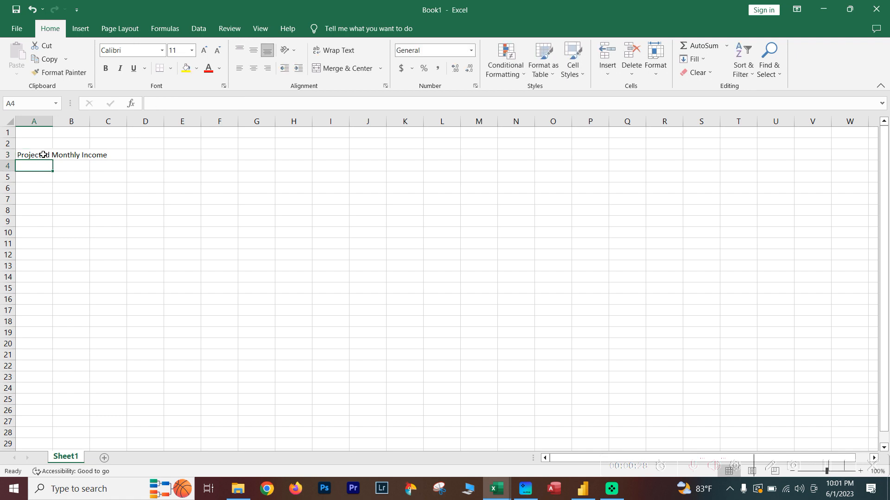
- Add the row labels "Income 1" in A4 and "Extra Income" in A5
text(In)
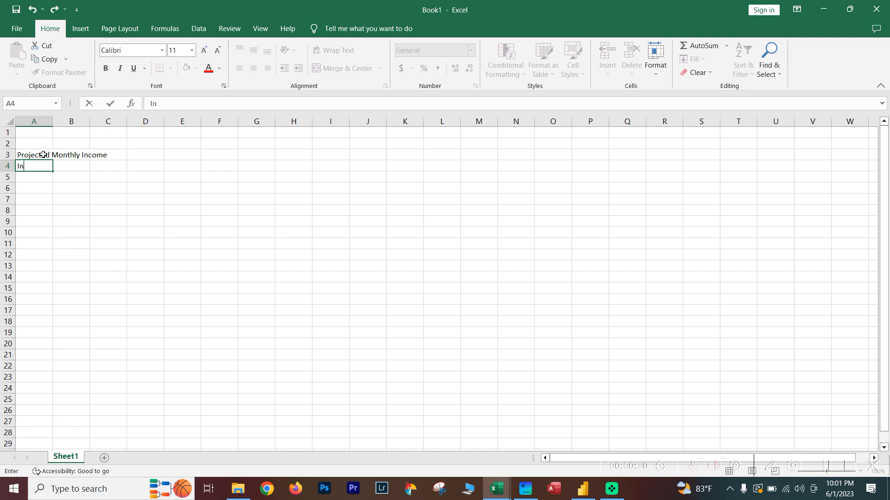
text(come 1)
key(Return)
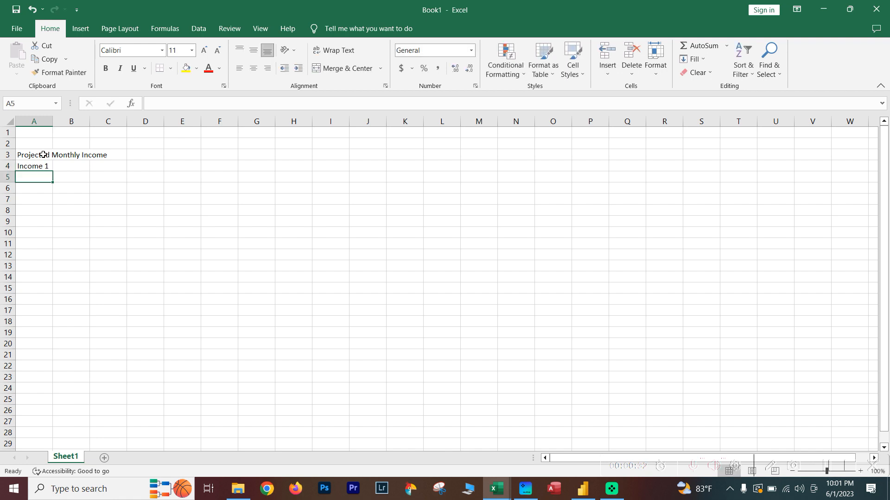
text(Extra )
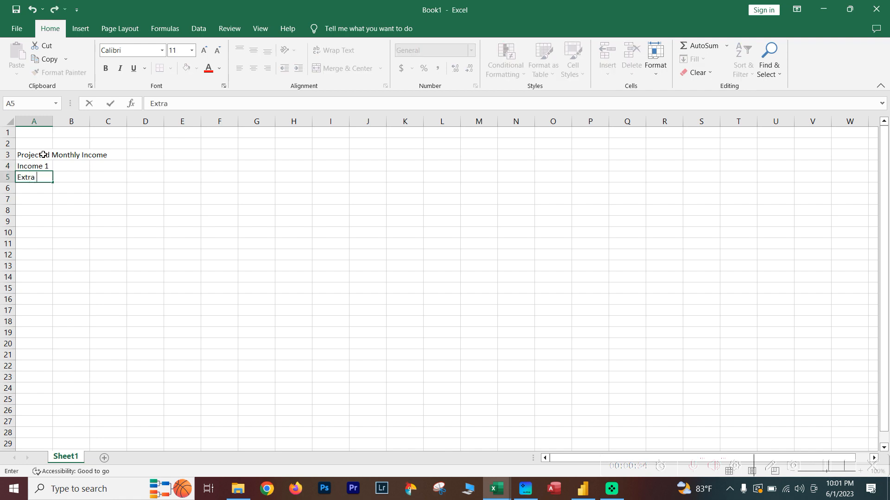
text(Income)
key(Return)
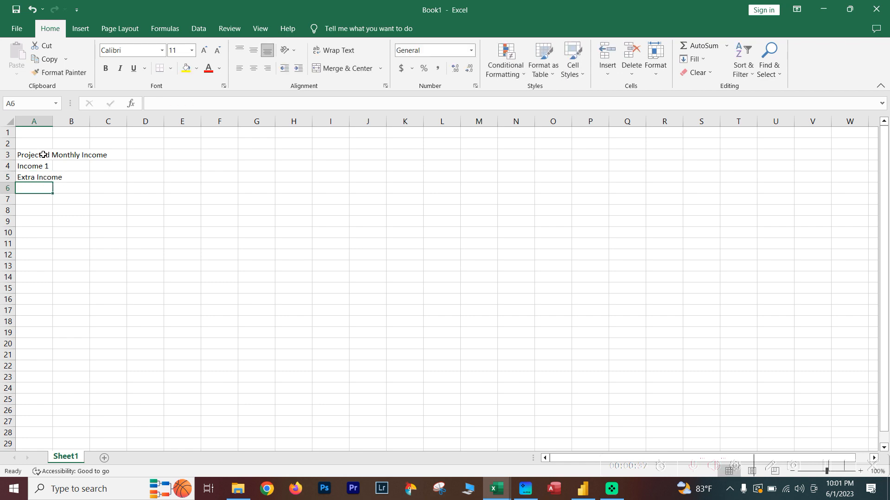
- Autofit column A to its contents and merge and center the Projected Monthly Income heading across A3:C3
double_click(53, 121)
click(135, 166)
drag(77, 155, 179, 155)
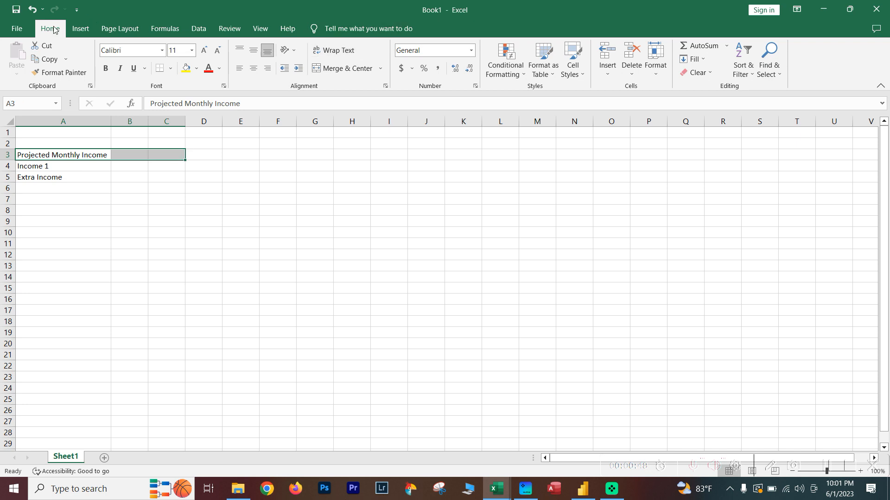
click(357, 71)
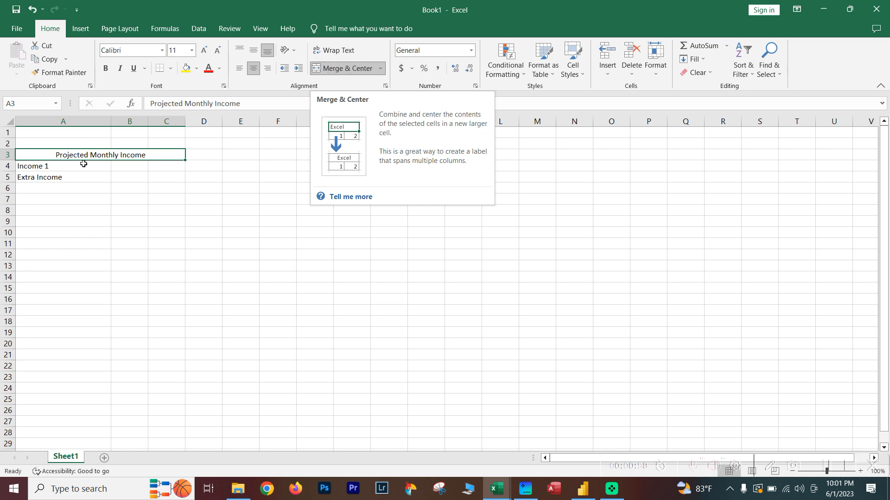
- Fill the merged Projected Monthly Income heading with a light blue theme color
click(124, 186)
click(88, 159)
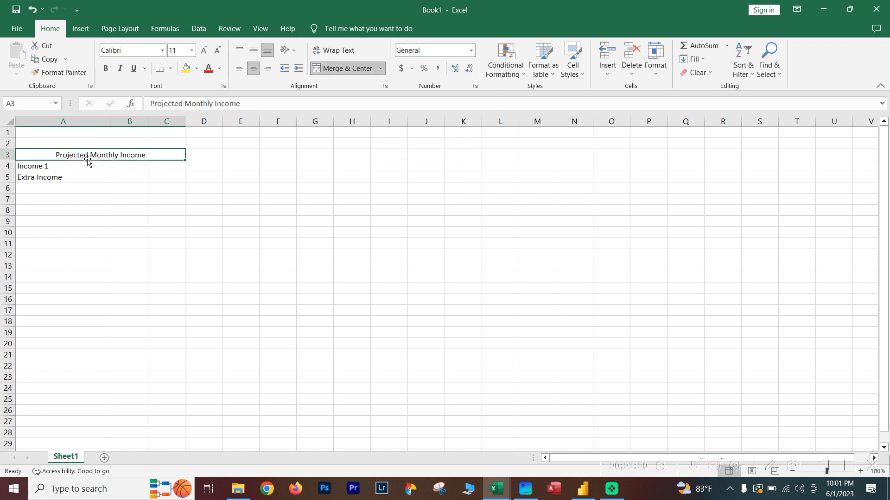
click(197, 68)
click(223, 111)
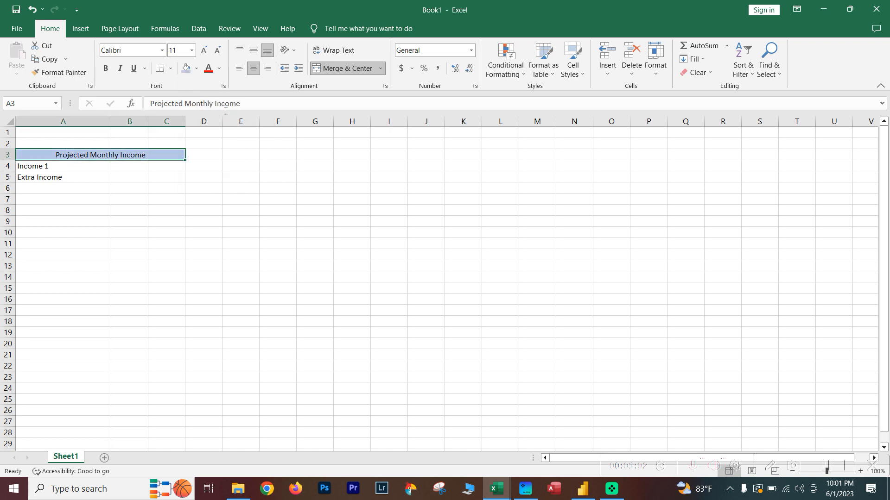
click(135, 168)
click(62, 169)
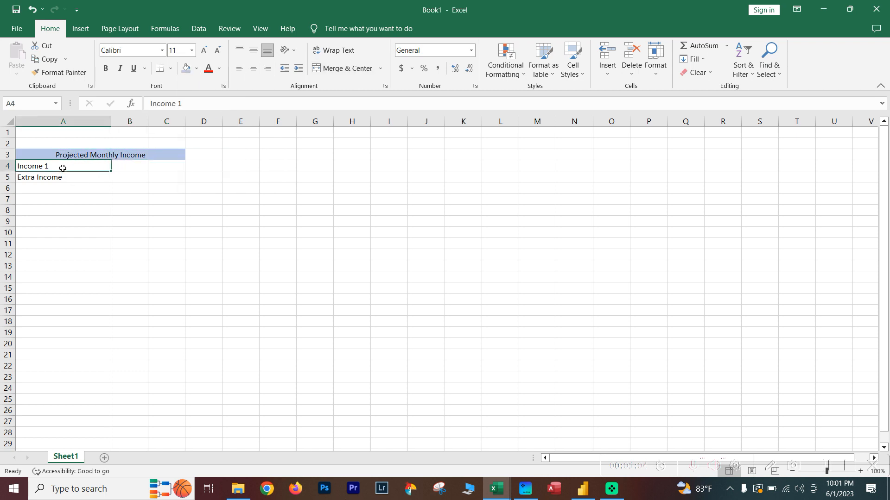
key(Up)
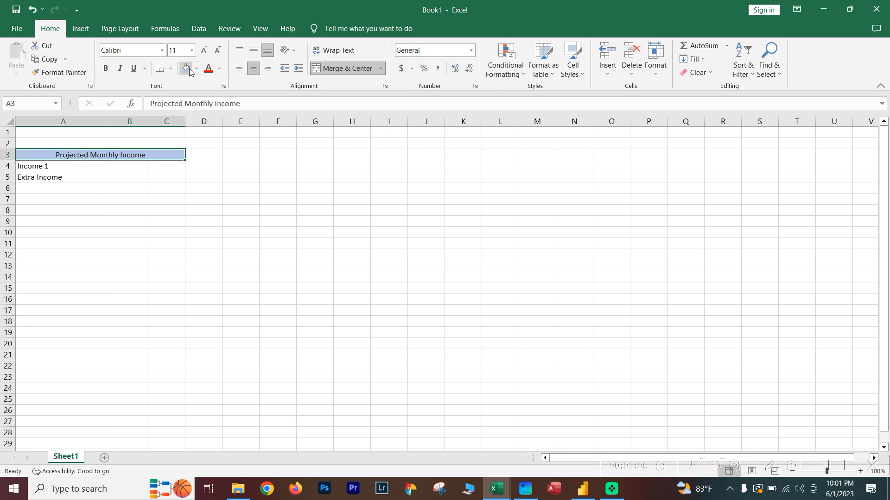
- Enter 6000 in B4 for Income 1 and 1000 in B5 for Extra Income
click(132, 168)
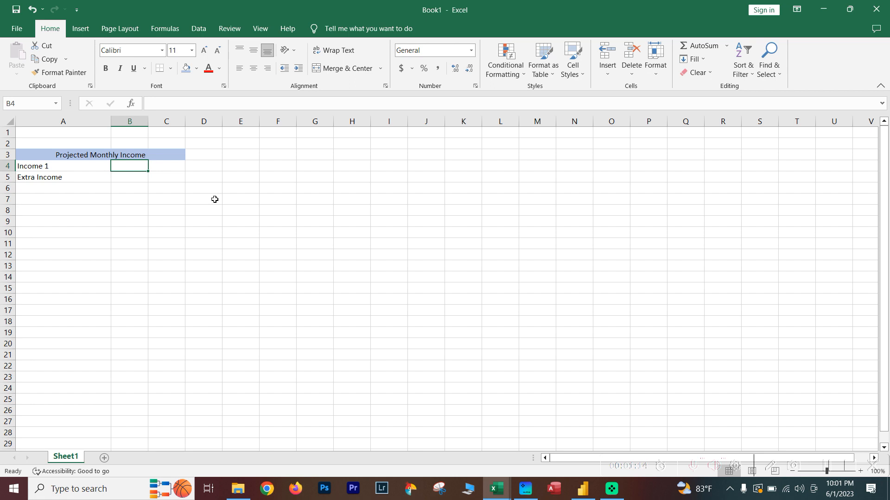
text(6000)
key(Return)
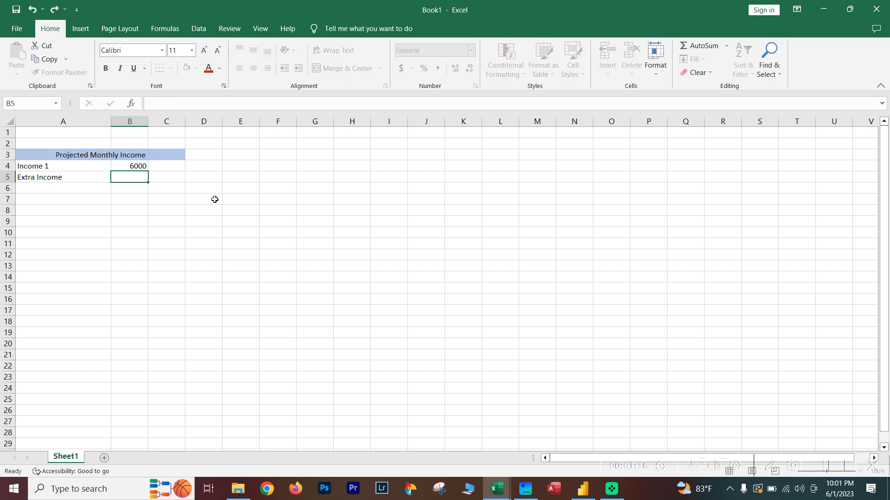
text(1000)
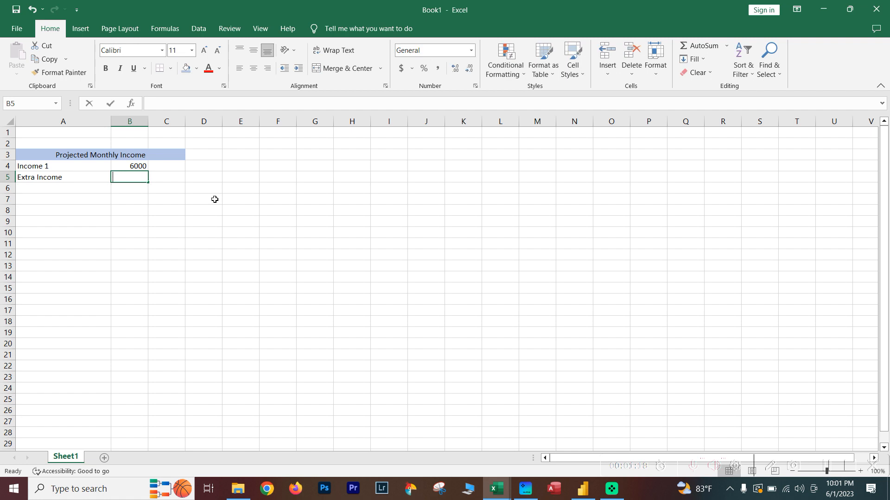
key(Return)
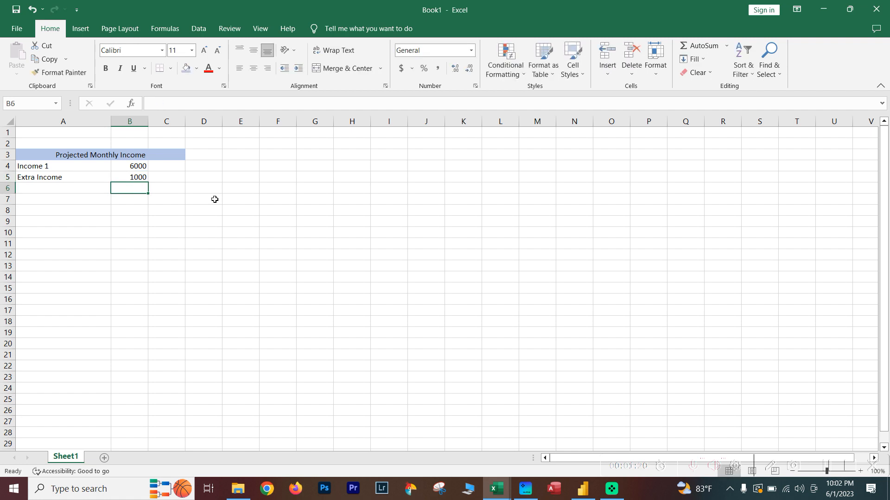
- Label A6 "Total income Per Month" and sum B4:B5 in B6 with a SUM formula
key(Left)
text(Total income)
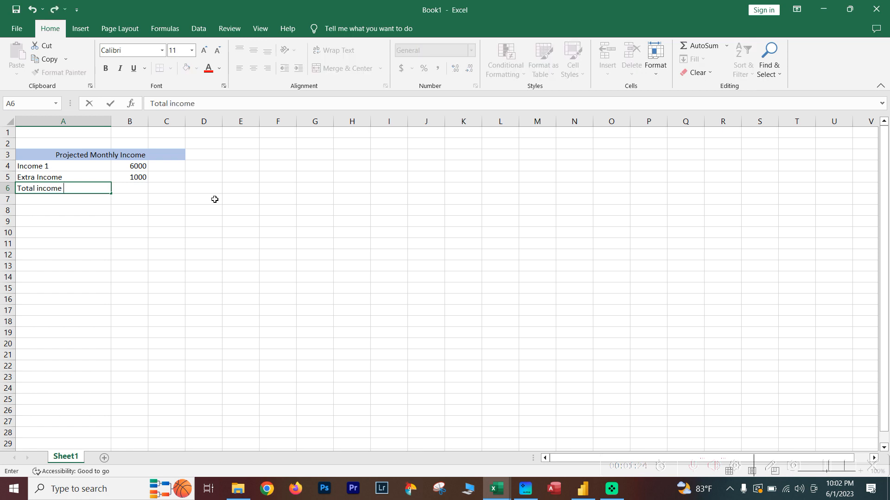
text( Per Month)
key(Tab)
text(=sum()
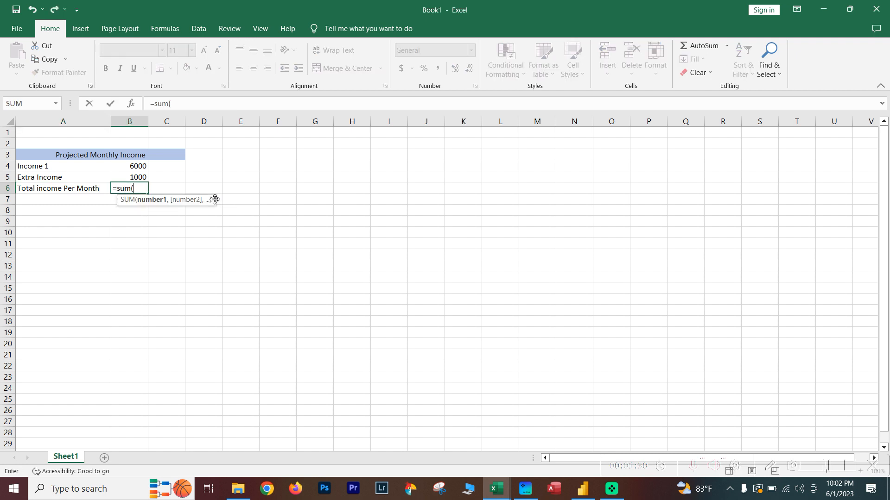
key(Up)
key(shift+Up)
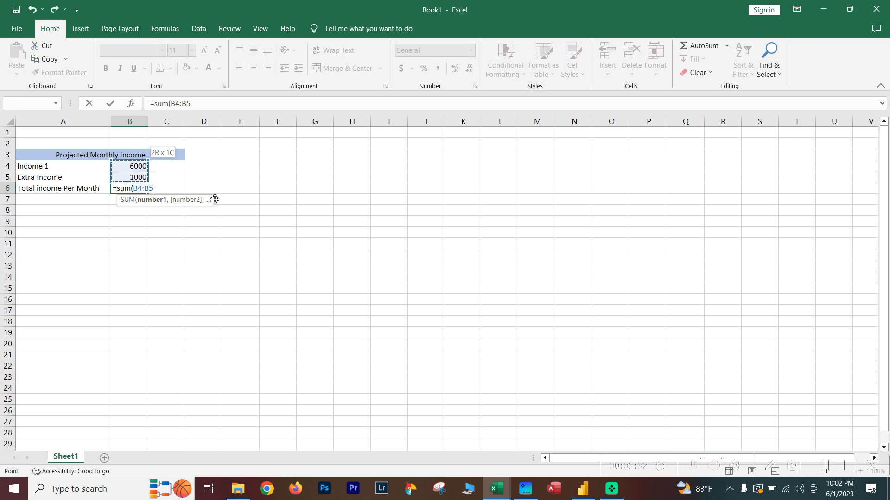
key(Return)
- Make the total row A6:B6 bold and fill it with the palest blue theme shade
key(Up)
key(shift+Left)
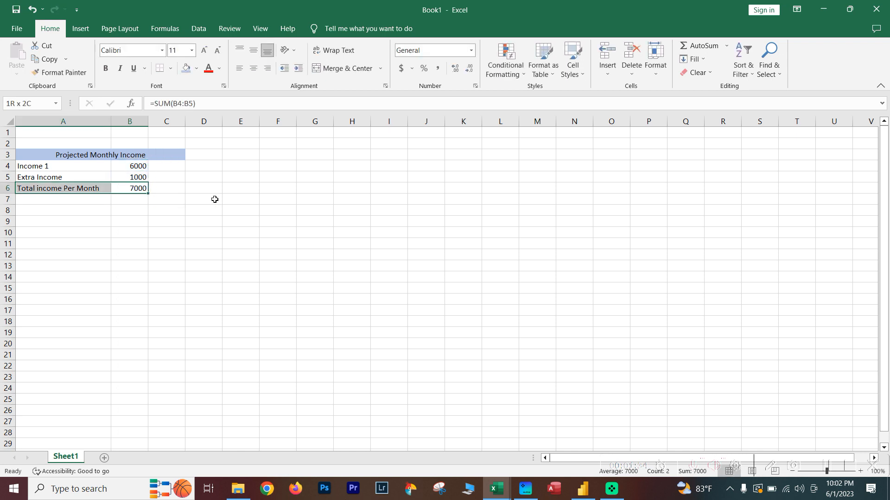
key(ctrl+b)
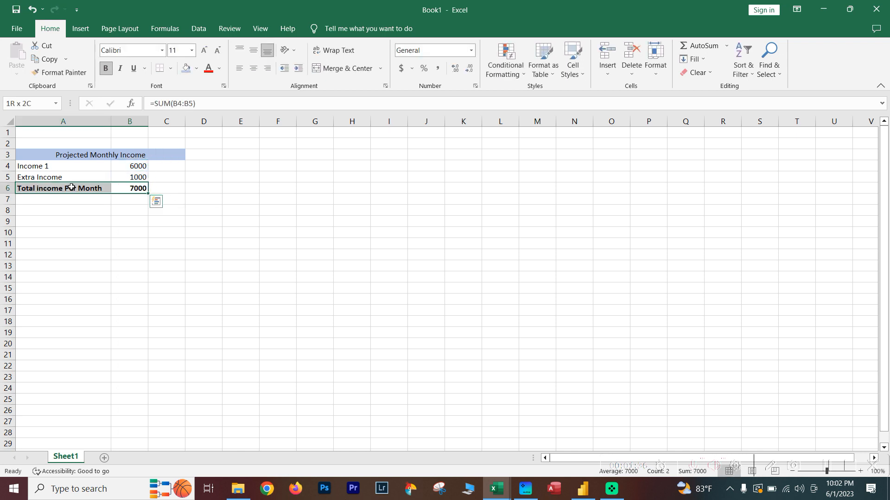
click(197, 70)
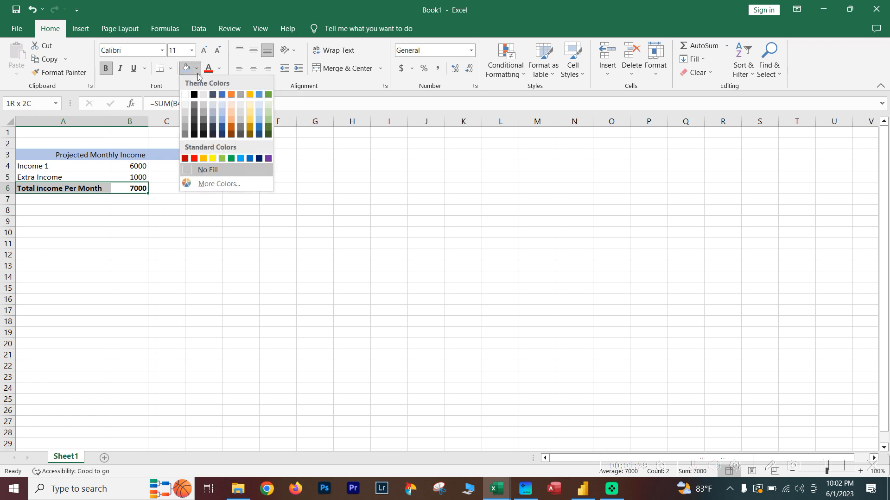
click(224, 107)
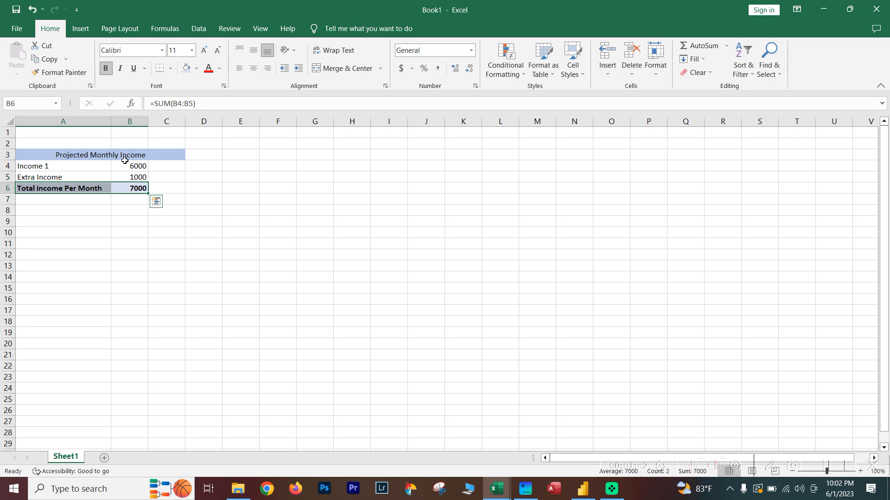
- Unmerge the Projected Monthly Income heading and merge and center it across A3:B3 only
click(81, 157)
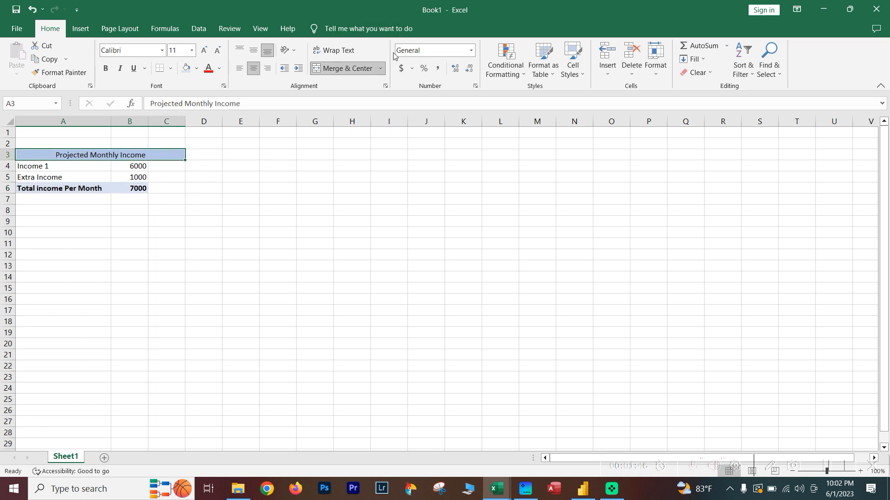
click(352, 69)
drag(93, 155, 136, 155)
click(340, 68)
- Remove the leftover blue fill from C3 by copying the plain formatting of D4 onto it
click(207, 166)
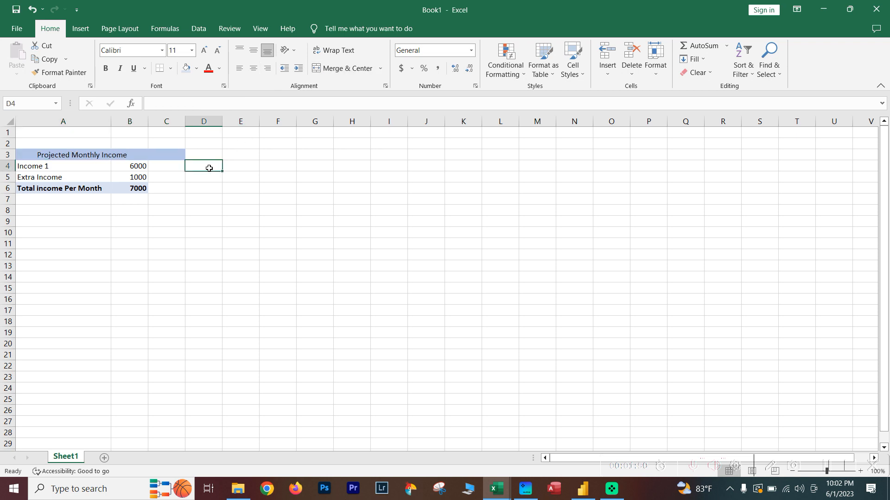
click(42, 72)
click(161, 154)
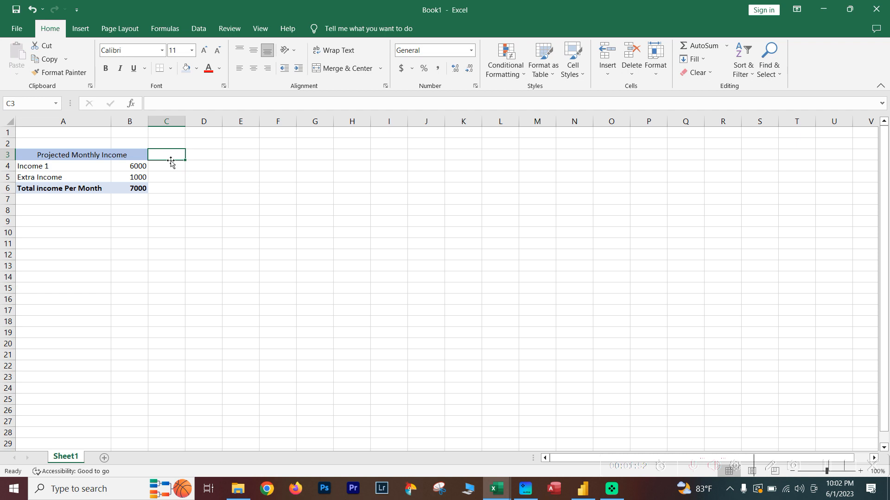
- Convert the income range A3:B6 into an Excel table
drag(75, 155, 131, 185)
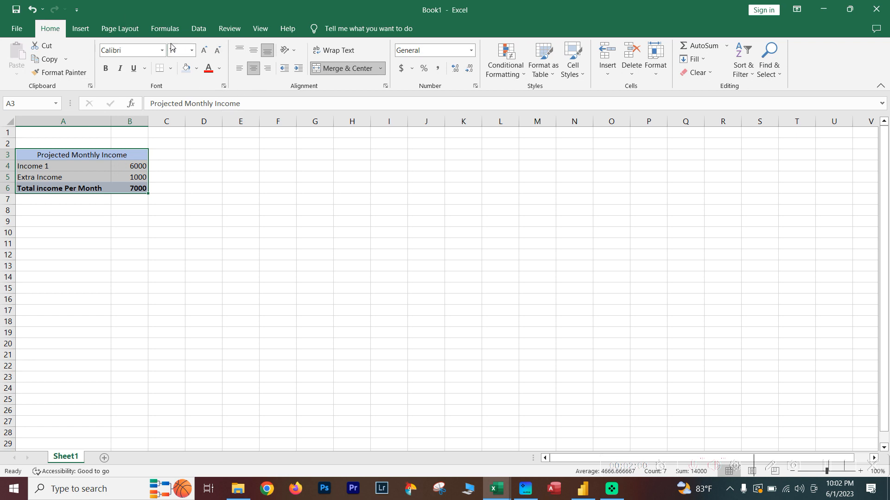
click(83, 36)
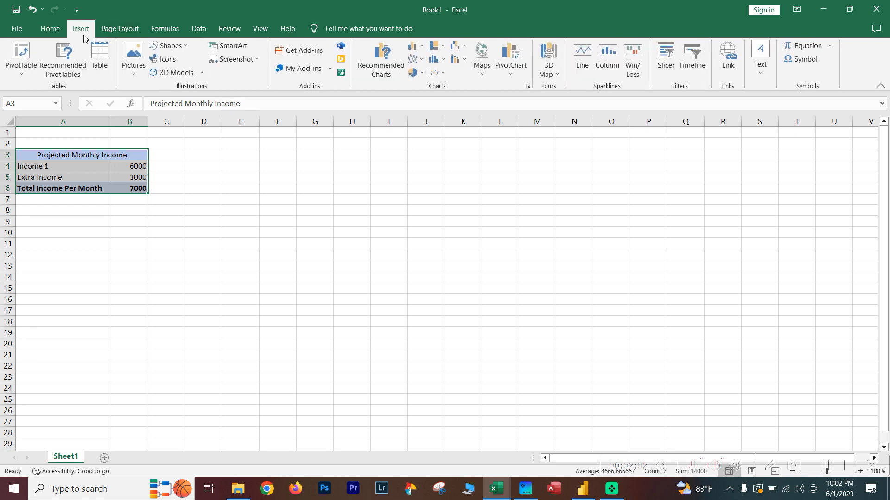
click(104, 52)
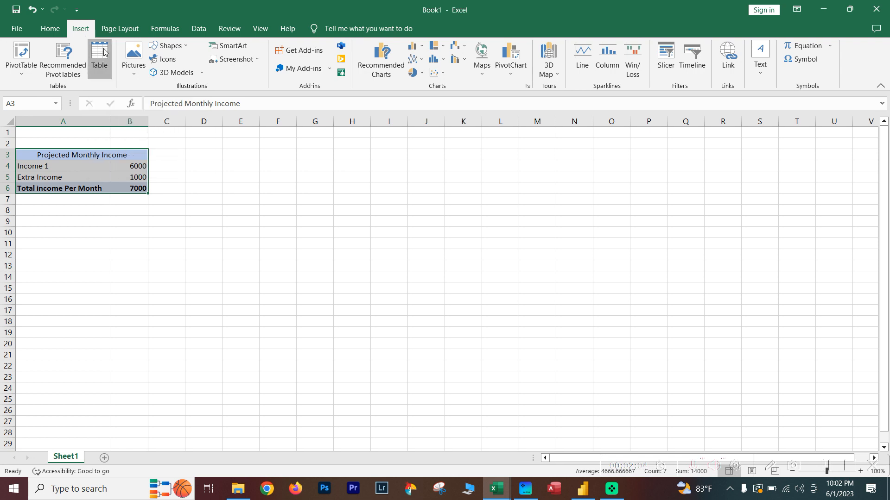
click(545, 290)
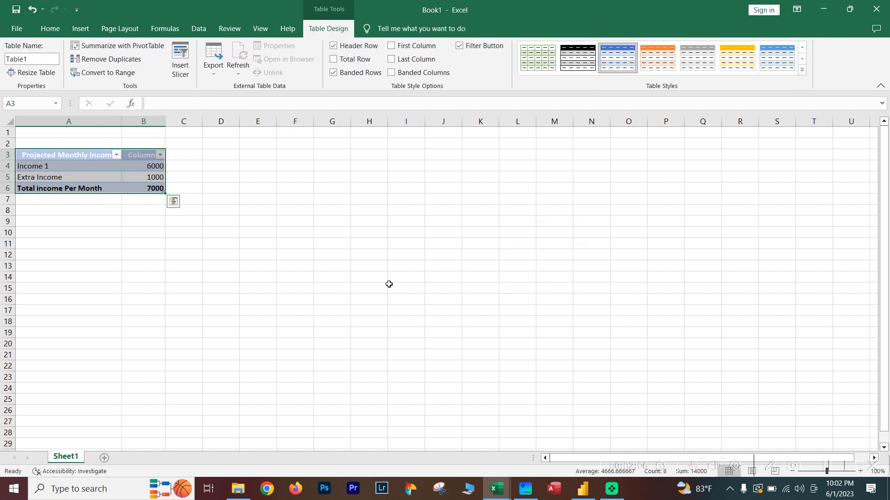
- Rename the income table's second column header in B3 to "$"
click(144, 155)
text($)
key(Return)
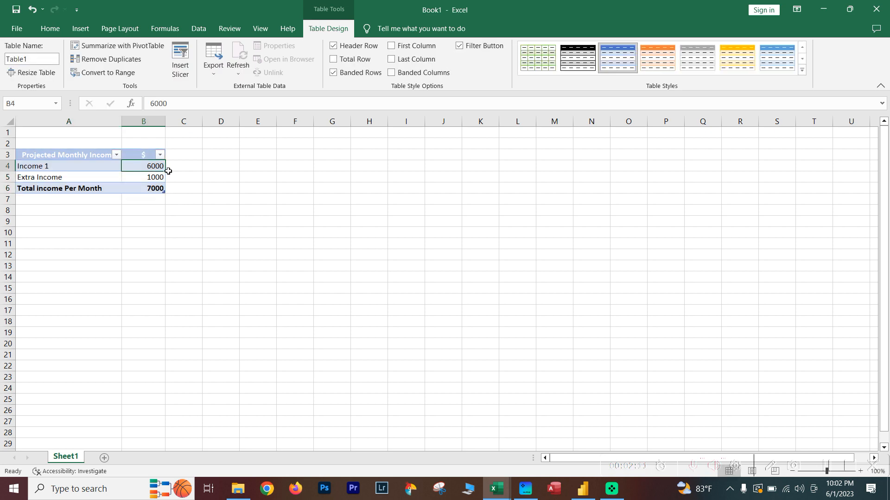
click(84, 156)
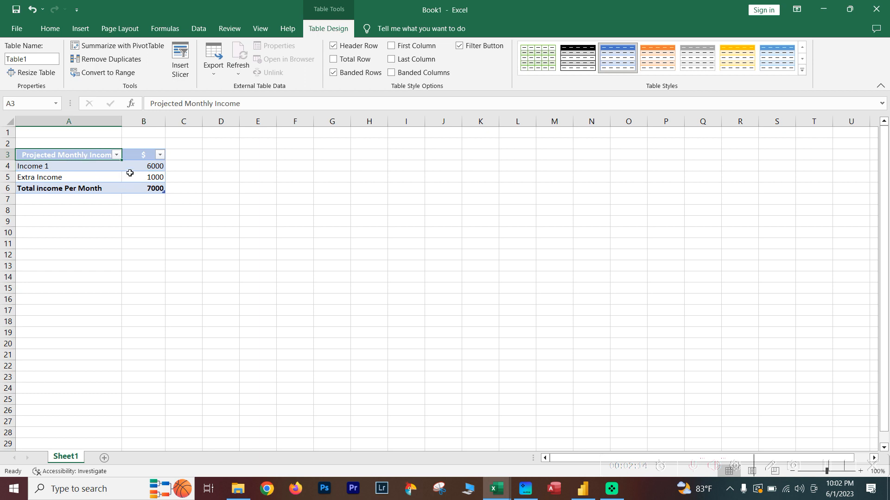
key(shift+Right)
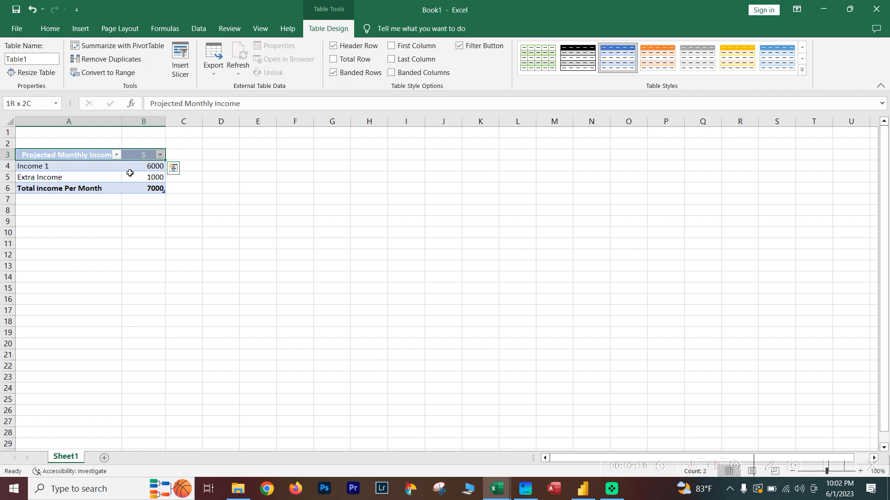
click(88, 225)
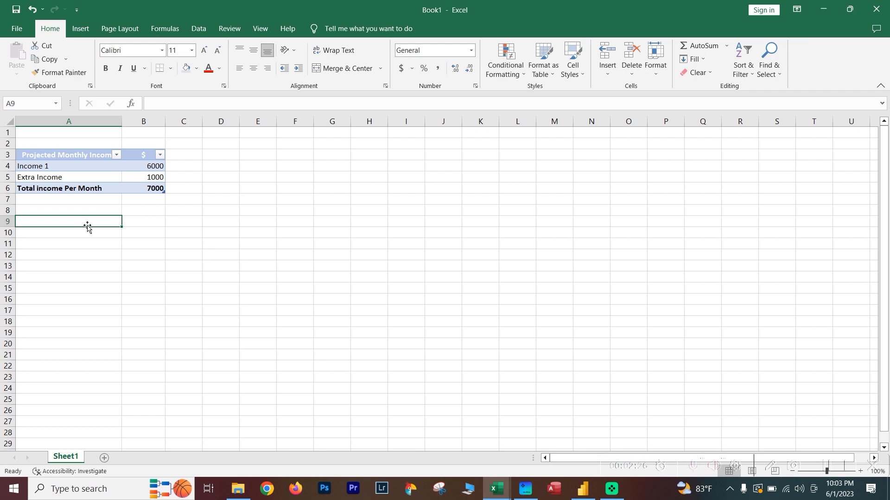
- Enter the column headings Expenses, Projected Cost, Annual Cost and Difference in A9:D9
text(Expenses)
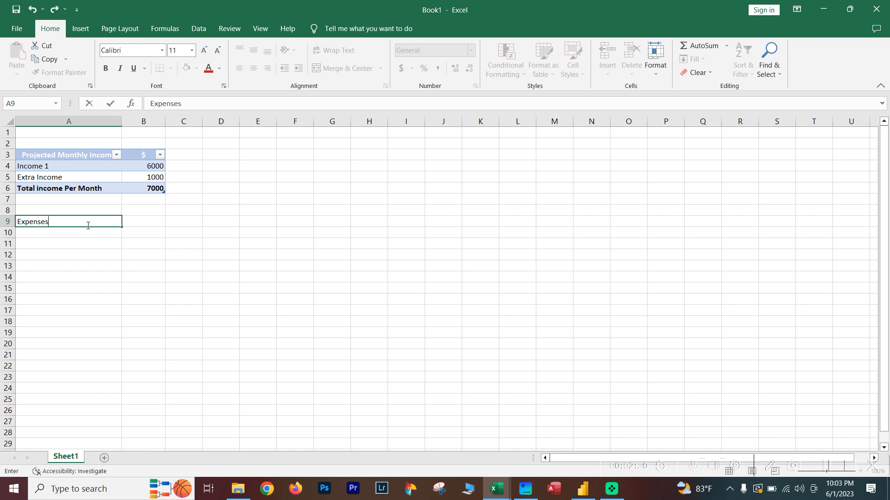
key(Tab)
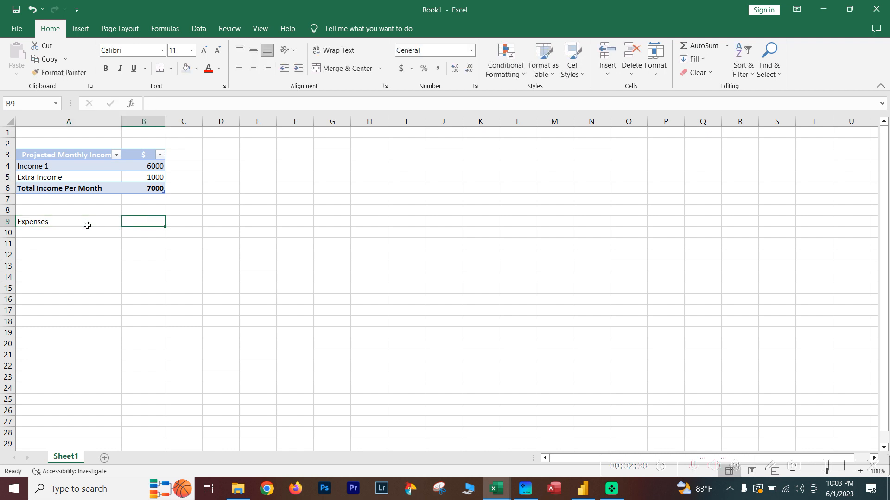
text(Project)
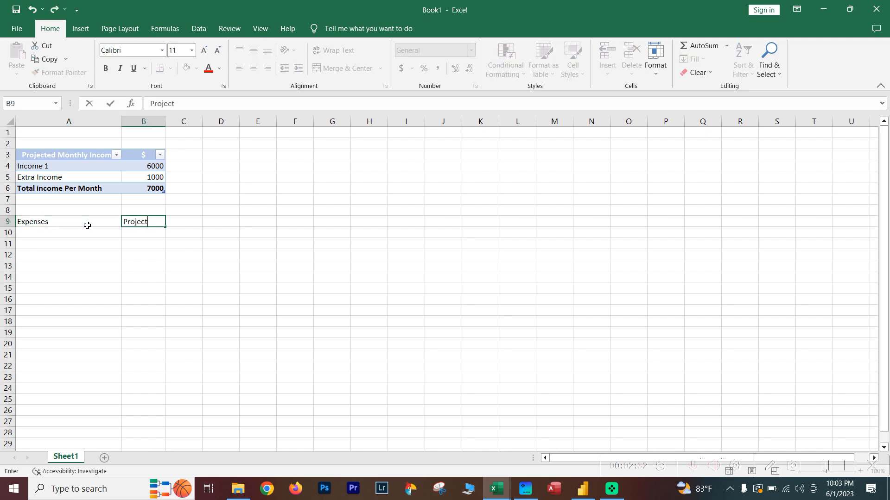
text(ed Cost)
key(Tab)
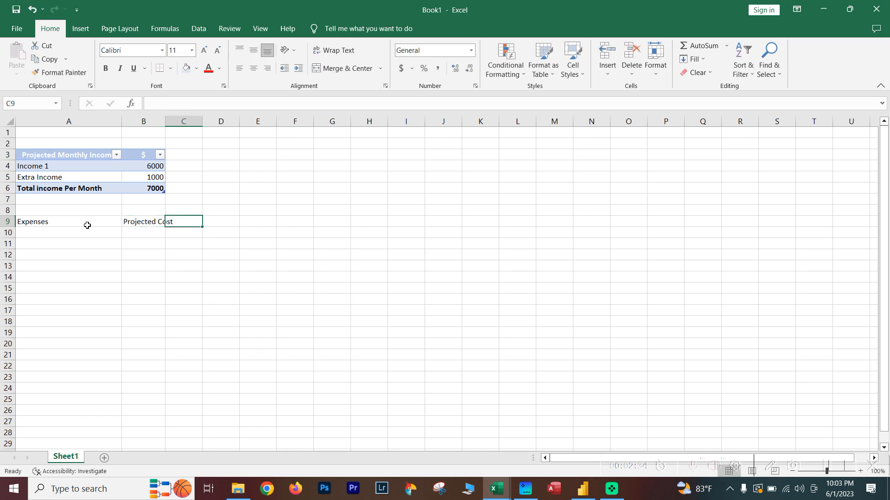
text(An)
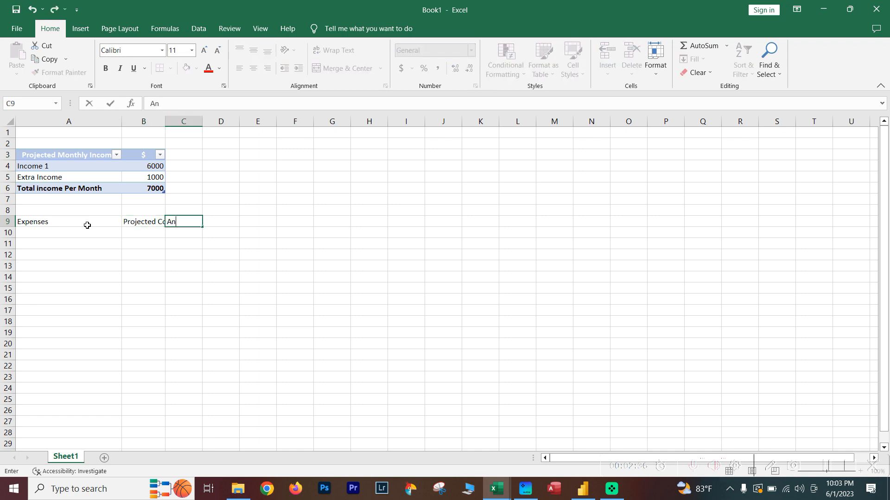
text(nual Cost)
key(Tab)
text(D)
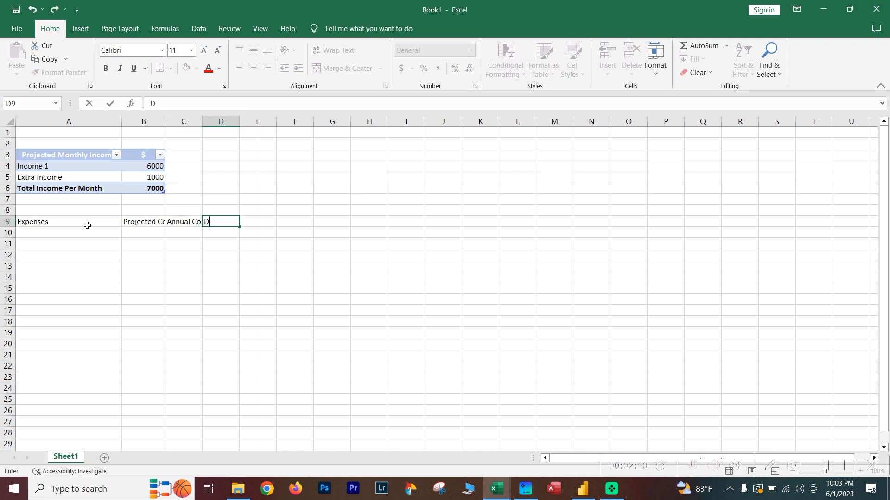
text(ifference)
key(Return)
- Autofit columns C and B to their contents and make the expense headings in A9:D9 bold
double_click(203, 121)
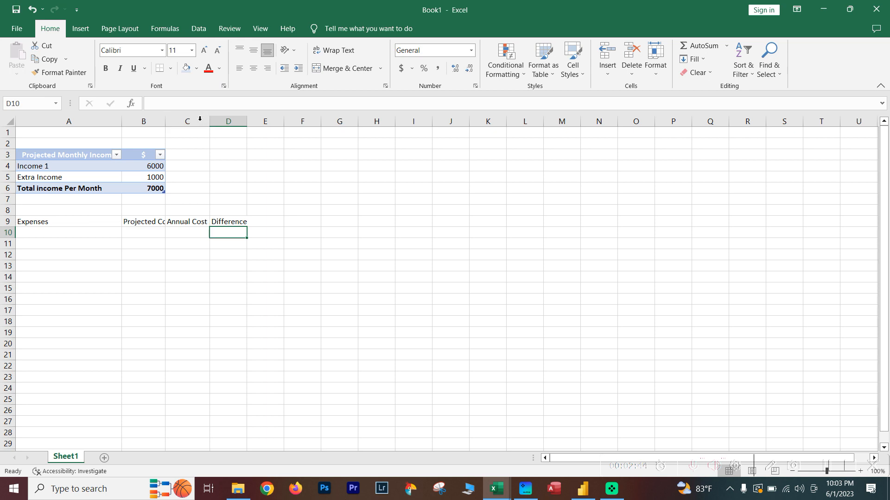
double_click(165, 120)
click(73, 231)
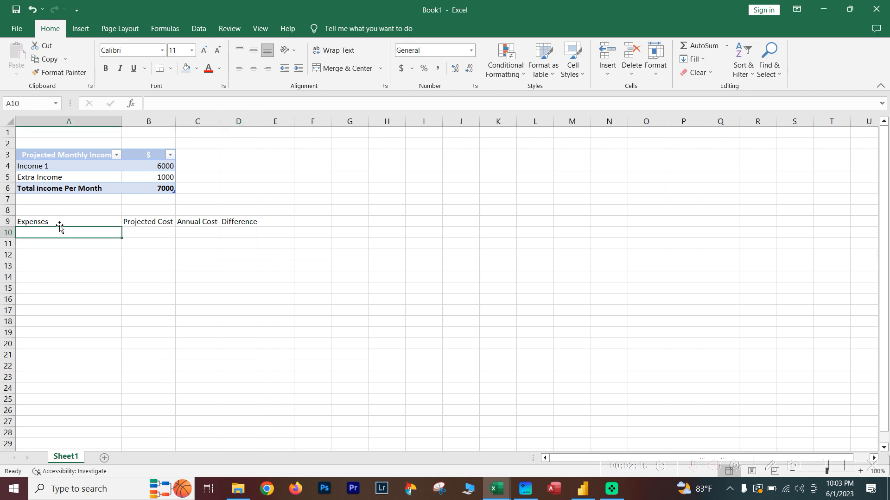
drag(58, 222, 221, 223)
key(ctrl+b)
- List the expense items Mortgage or Rent and Phone Bill in A10:A11
click(76, 234)
text(Mort)
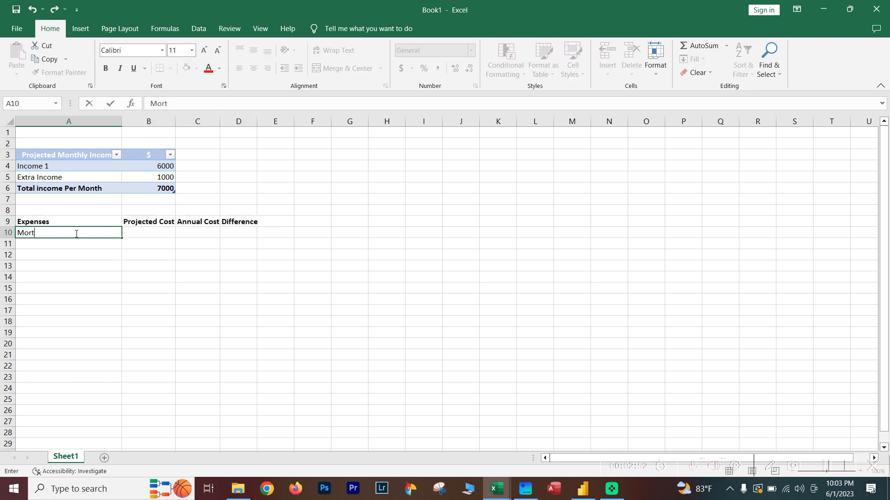
text(gage/)
key(BackSpace)
text(ot)
key(BackSpace)
text(r Rent)
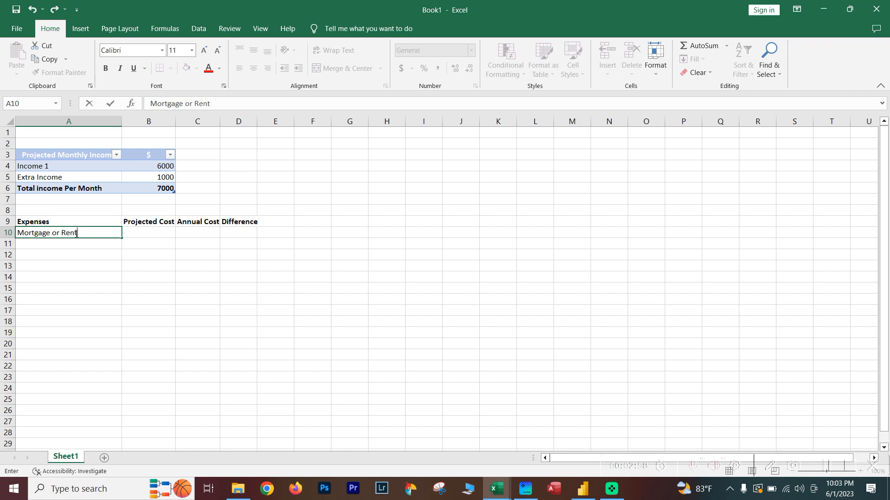
key(Return)
text(Pho)
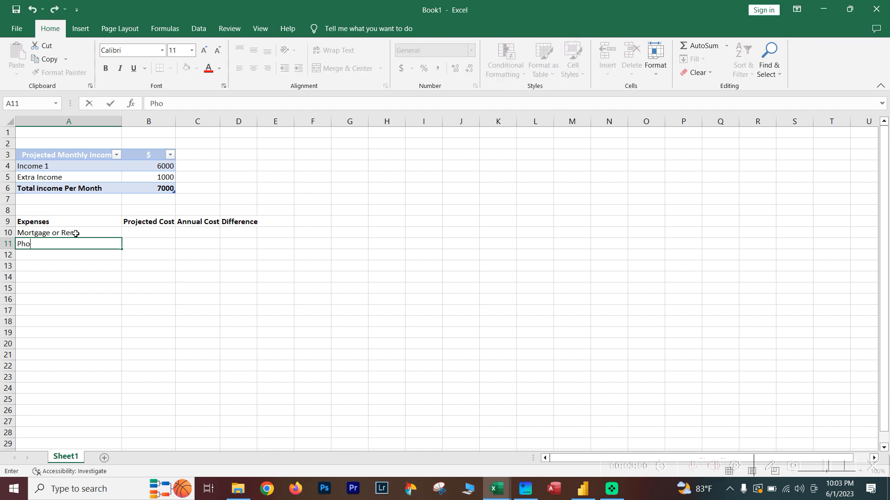
text(ne Bill)
key(Return)
- Add the expense items Car Note, Electricity, Water and Cable in A12:A15
text(V)
key(BackSpace)
text(Ca)
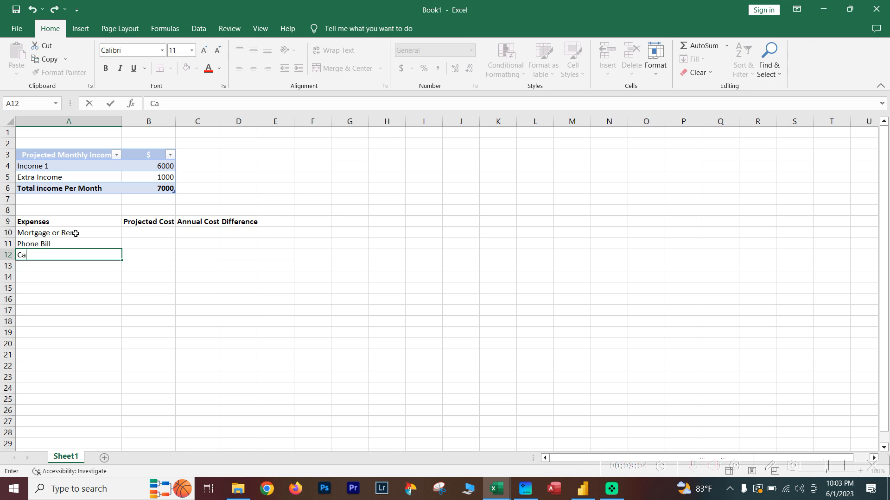
text(r Note)
key(Return)
text(Elec tricity)
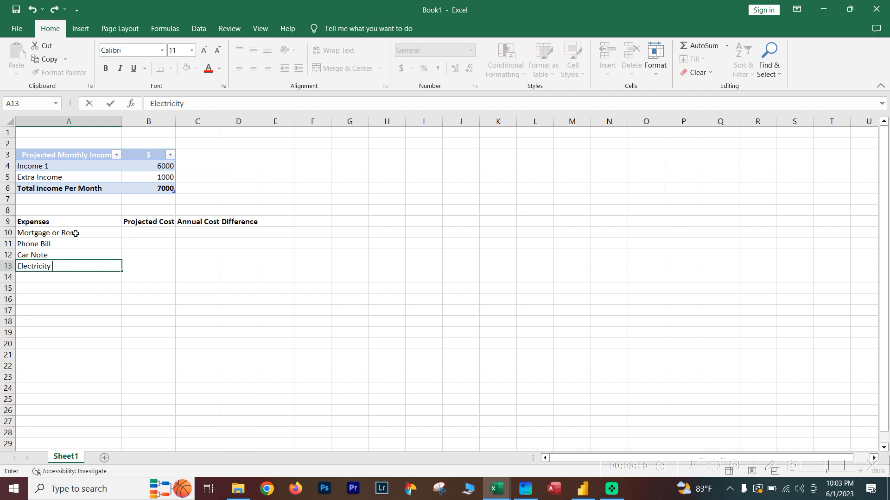
key(Return)
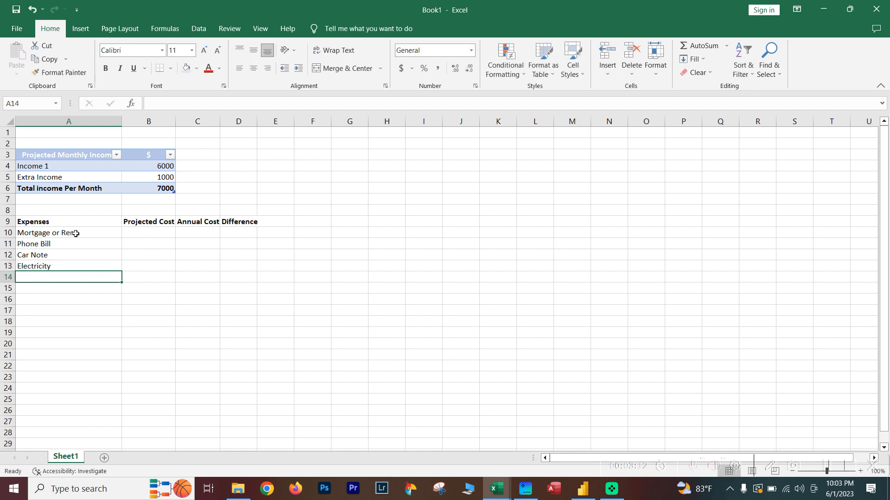
text(Water)
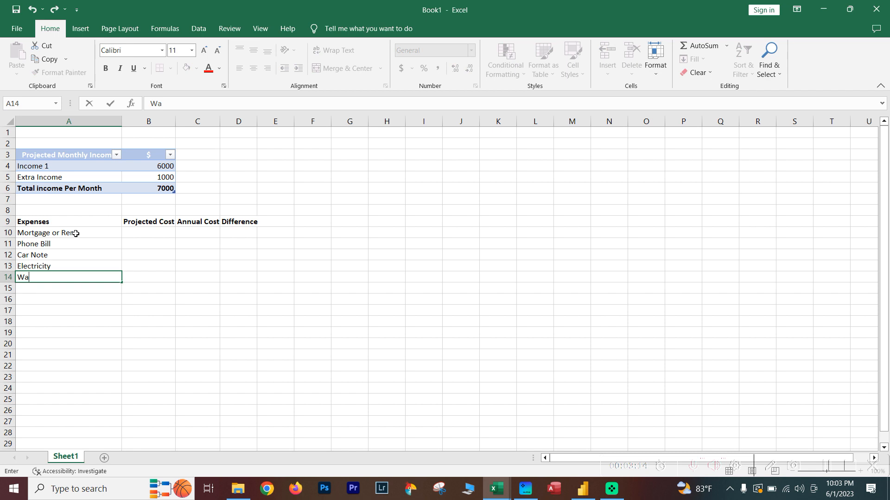
key(Return)
text(Cable)
key(Return)
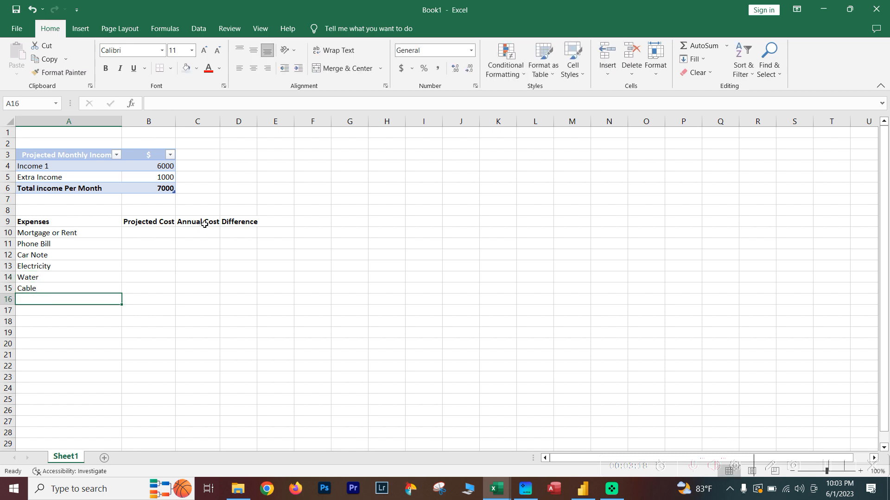
- Enter projected costs of 1500 for Mortgage or Rent, 100 for Phone Bill and 500 for Car Note in B10:B12
click(145, 231)
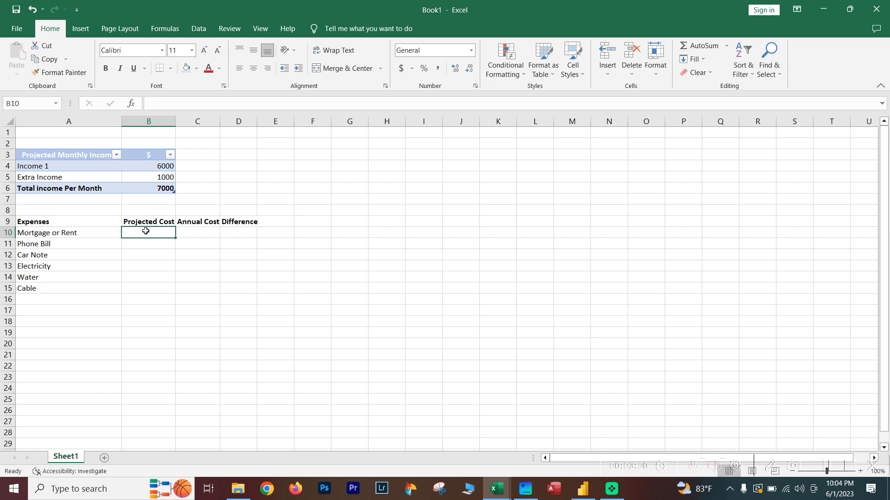
text(1500)
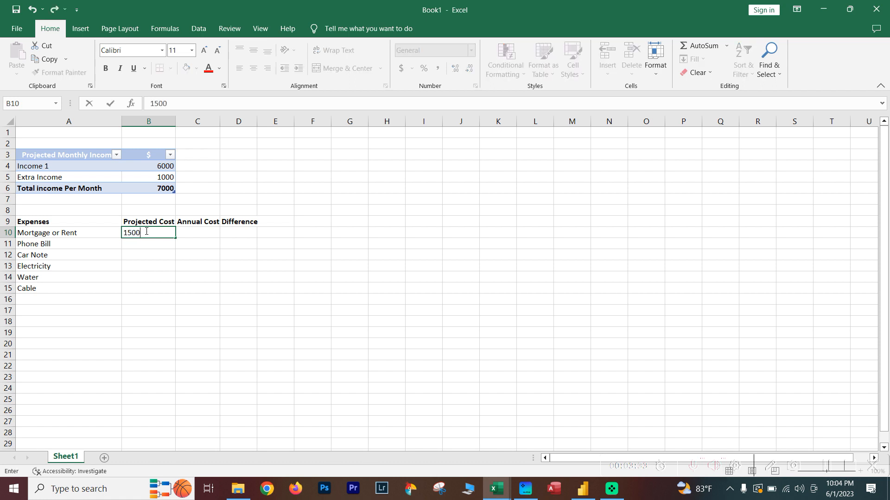
key(Return)
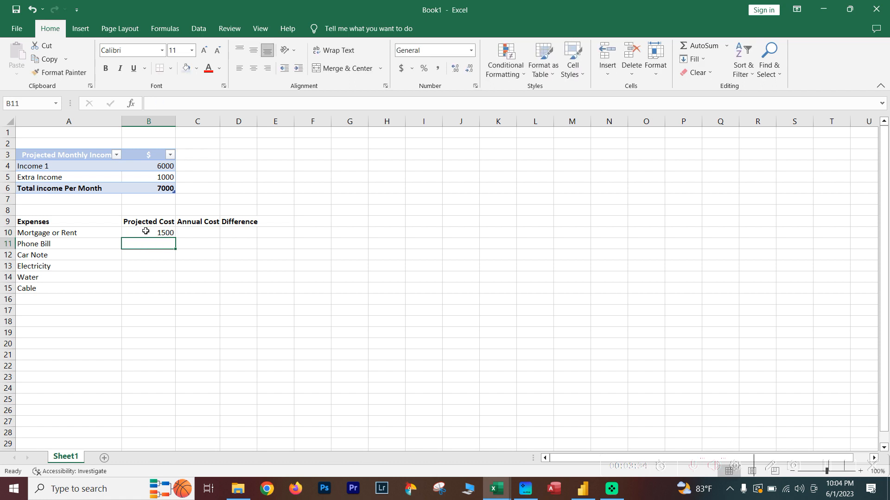
text(100)
key(Return)
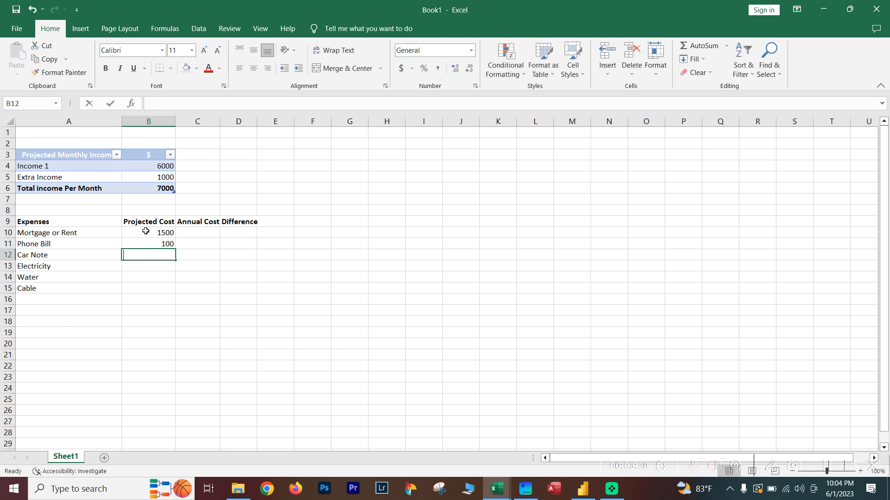
text(500)
key(Return)
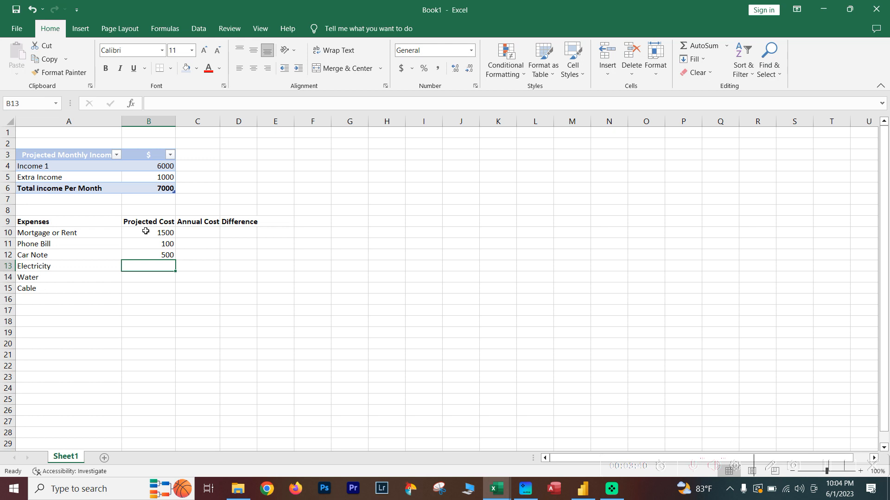
- Enter projected costs of 30 for Electricity, 50 for Water and 50 for Cable in B13:B15
text(1)
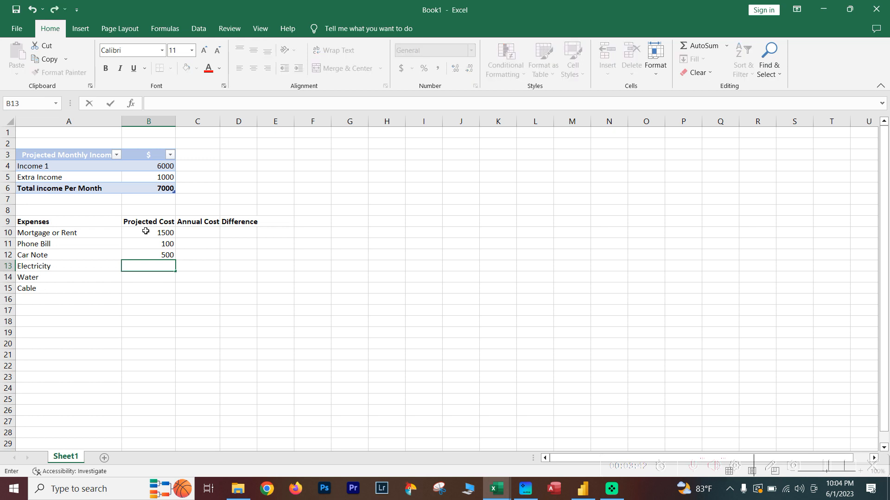
text(30)
key(Return)
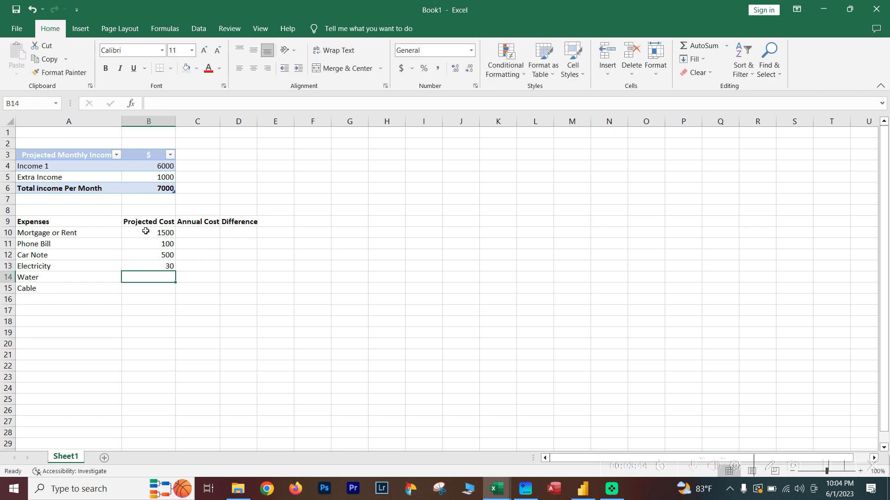
text(50)
key(Return)
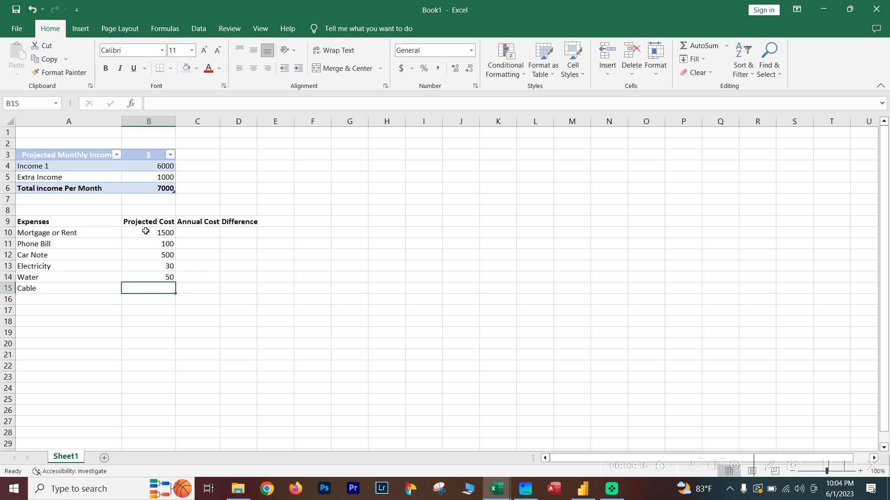
text(50)
key(Return)
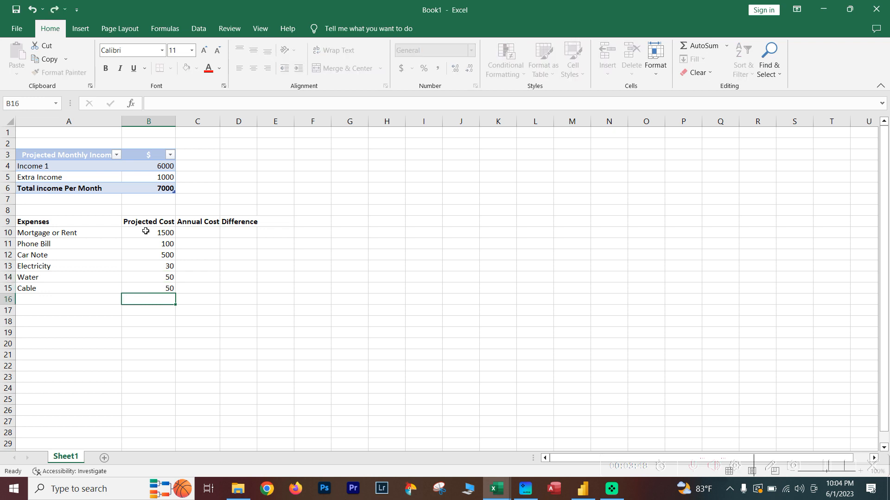
key(Up)
key(Up)
key(Up)
key(Up)
key(Up)
key(Up)
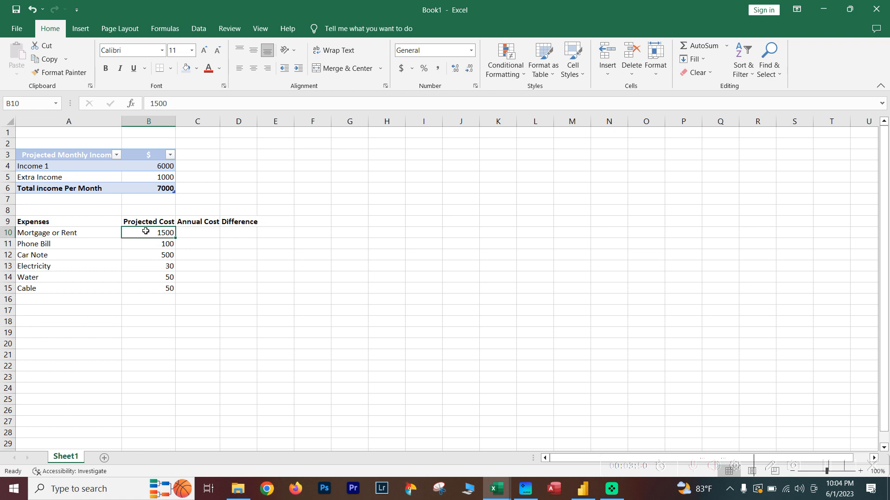
key(shift+Down)
key(shift+Down)
key(shift+Down)
key(shift+Down)
click(152, 302)
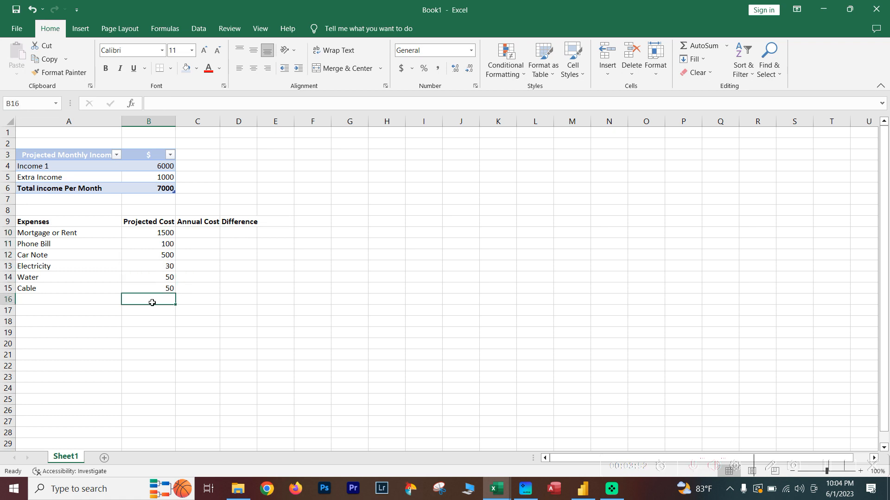
- Calculate the annual cost of Mortgage or Rent in C10 with the formula =B10*12
key(Up)
key(Up)
key(Up)
key(Right)
key(Right)
key(Up)
key(Up)
key(Up)
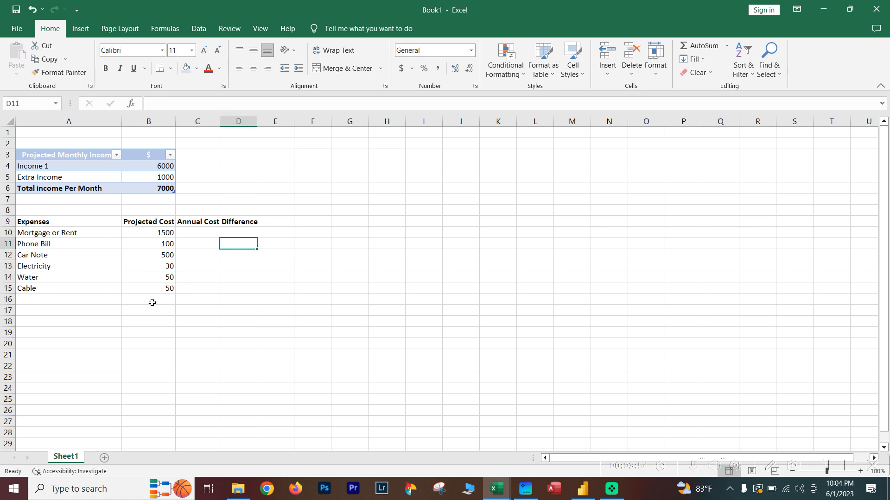
key(Left)
text(=)
key(Left)
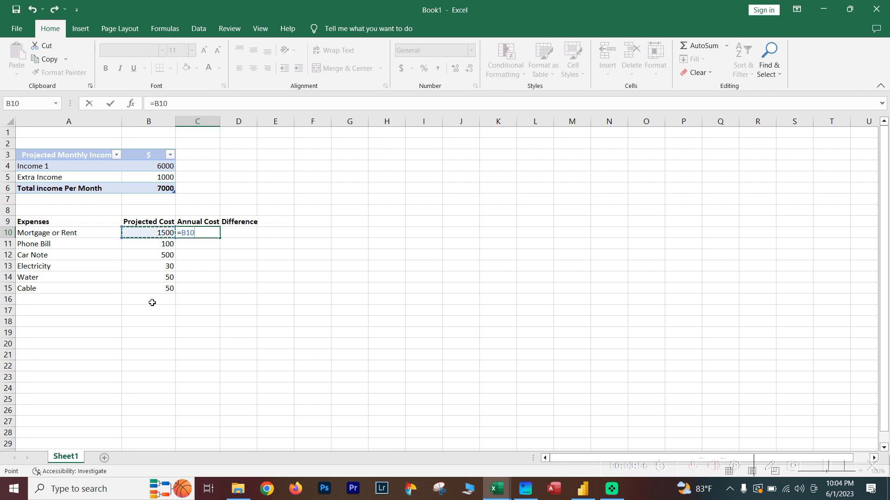
text(*12)
key(Return)
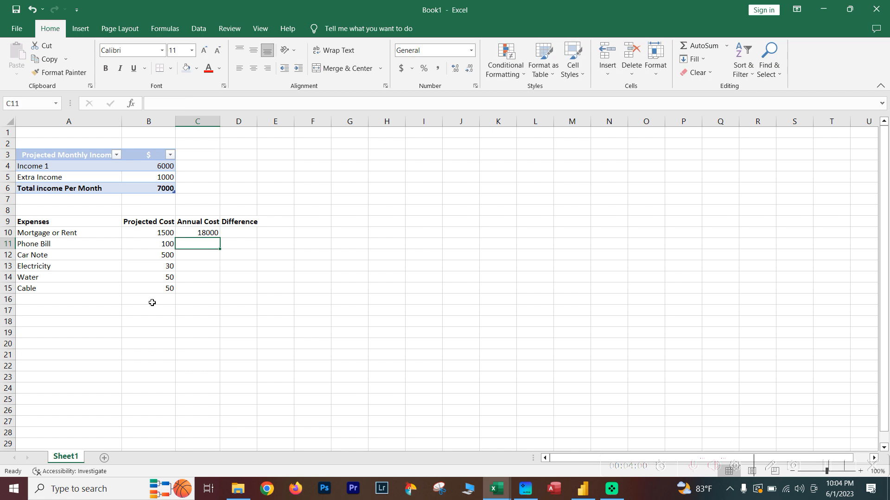
- Fill the annual cost formula from C10 down through C15 for the remaining expenses
key(Down)
key(Left)
key(shift+Down)
key(Down)
key(Down)
key(Right)
key(Down)
key(shift+Up)
key(shift+Up)
key(shift+Up)
key(shift+Up)
key(shift+Up)
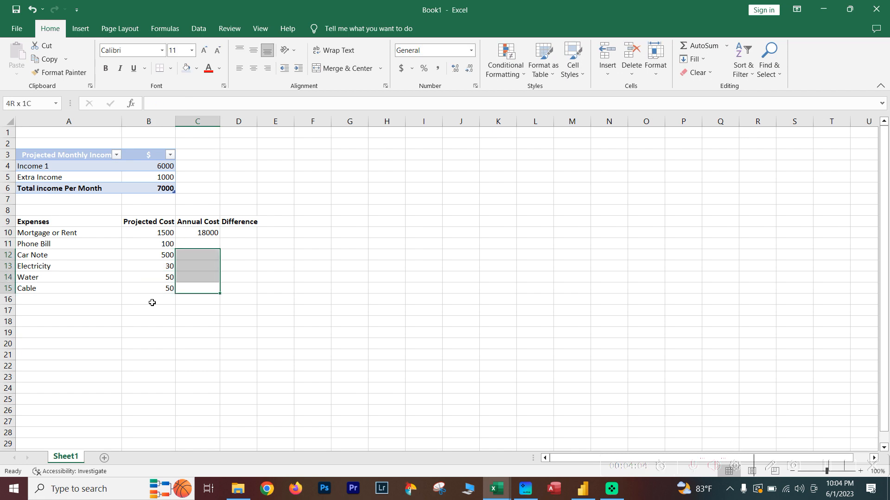
key(ctrl+d)
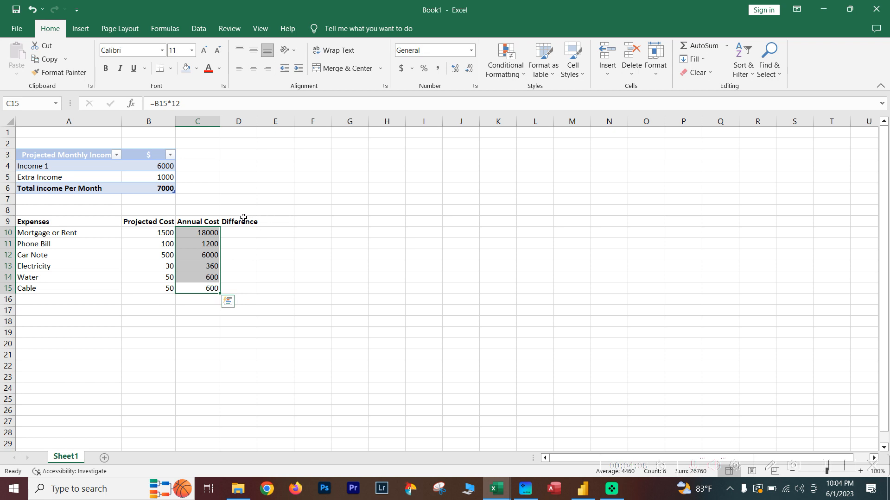
- Total the projected costs in B16 with the formula =SUM(B10:B15)
click(144, 298)
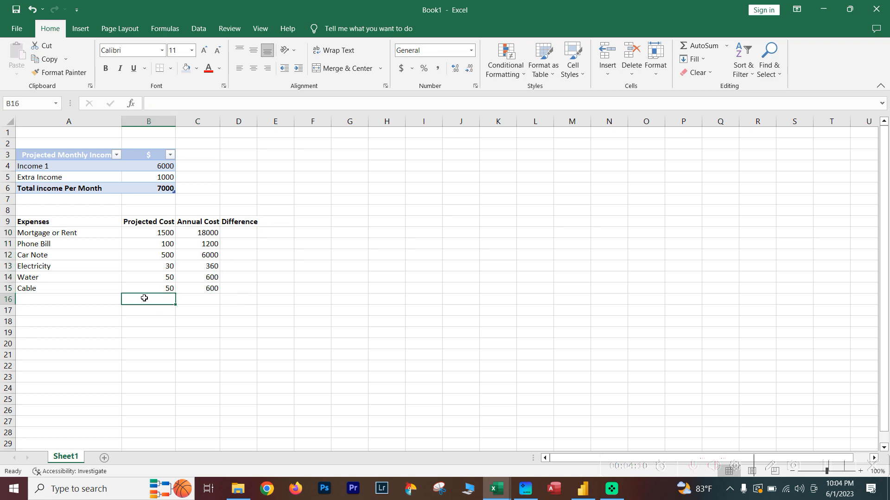
text(=sum()
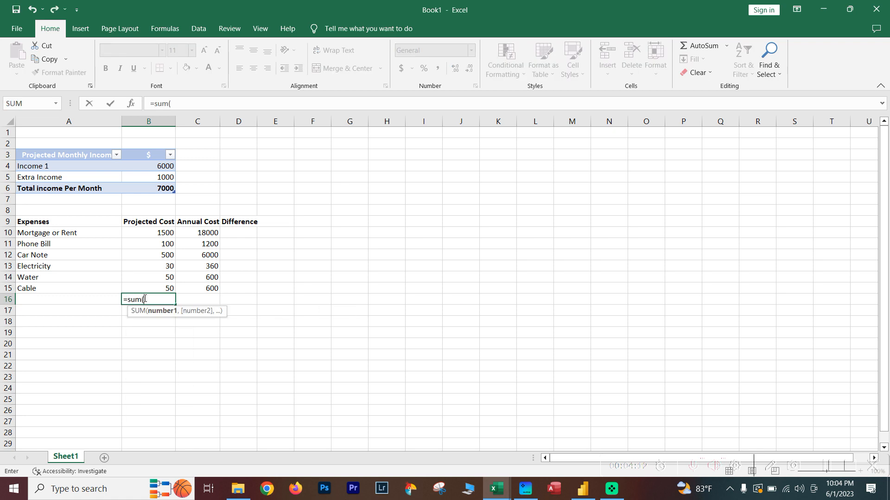
key(Up)
key(shift+Up)
key(shift+Up)
key(shift+Up)
key(shift+Up)
key(shift+Up)
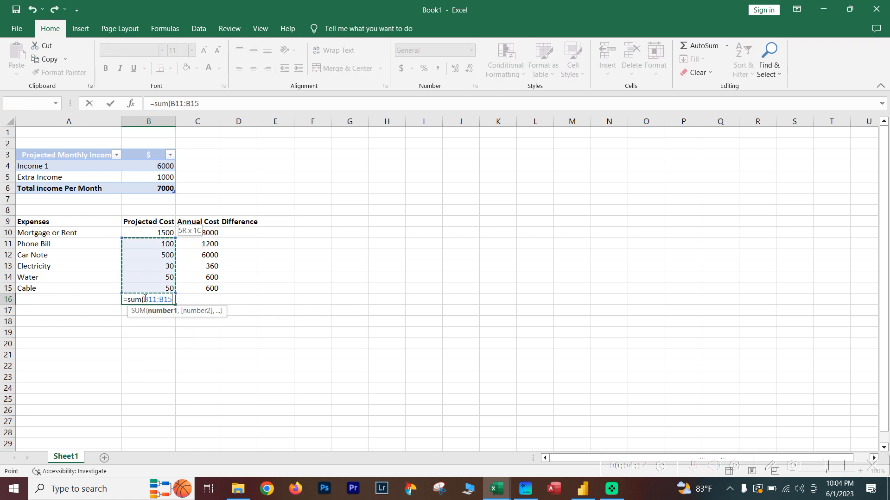
key(Return)
key(Up)
- Copy the total formula from B16 into C16 to sum the annual costs
key(Right)
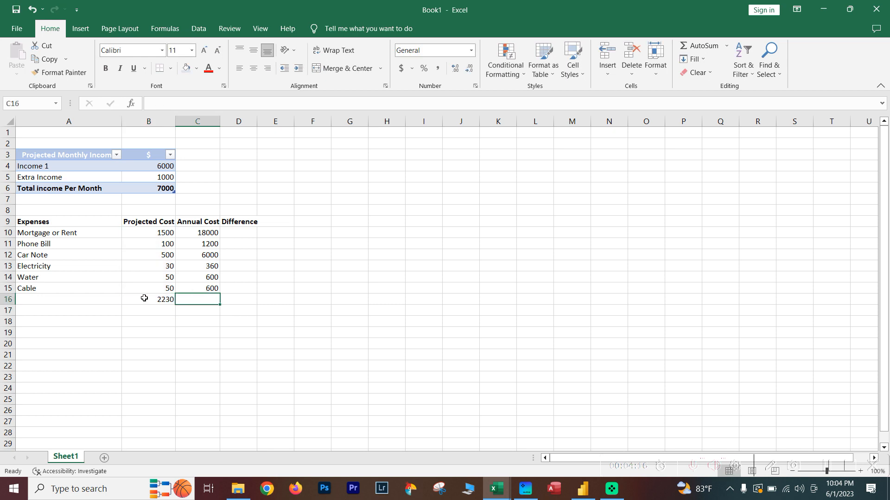
key(Left)
key(ctrl+c)
key(Right)
key(ctrl+v)
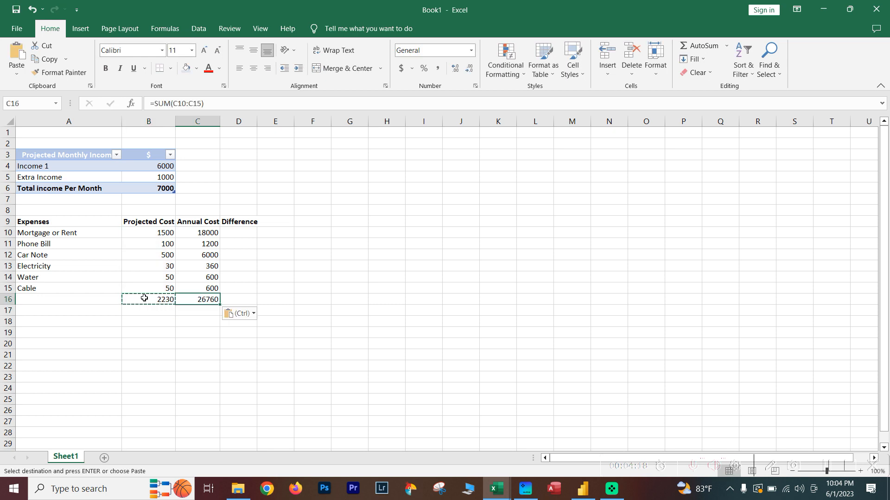
click(219, 105)
key(Return)
key(Up)
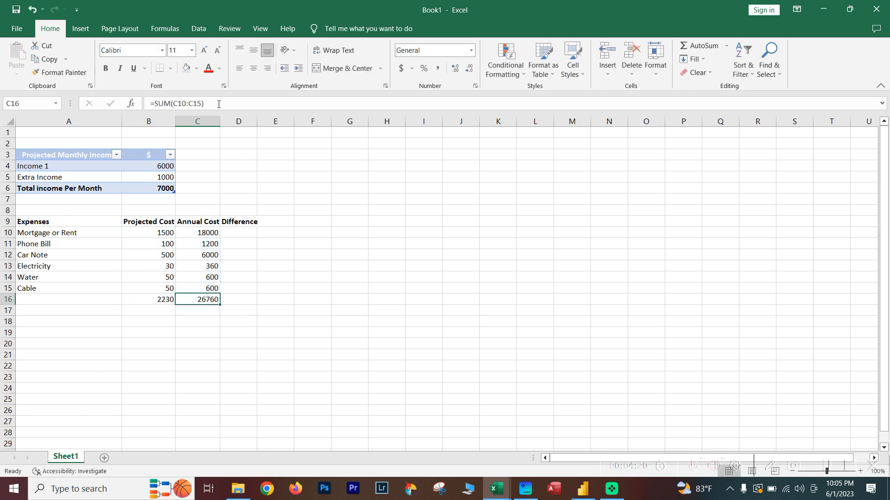
- Widen column B slightly and apply the Comma Style number format to B10:C16
key(Left)
drag(175, 121, 187, 121)
drag(168, 236, 211, 298)
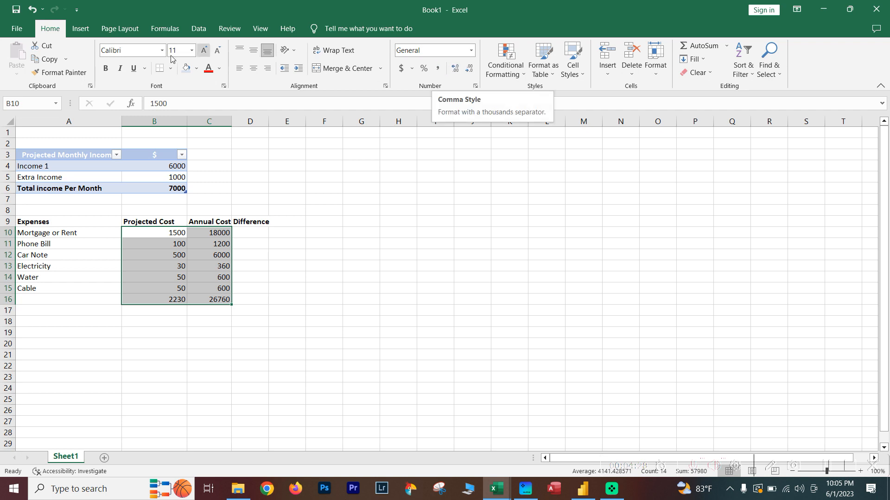
click(438, 70)
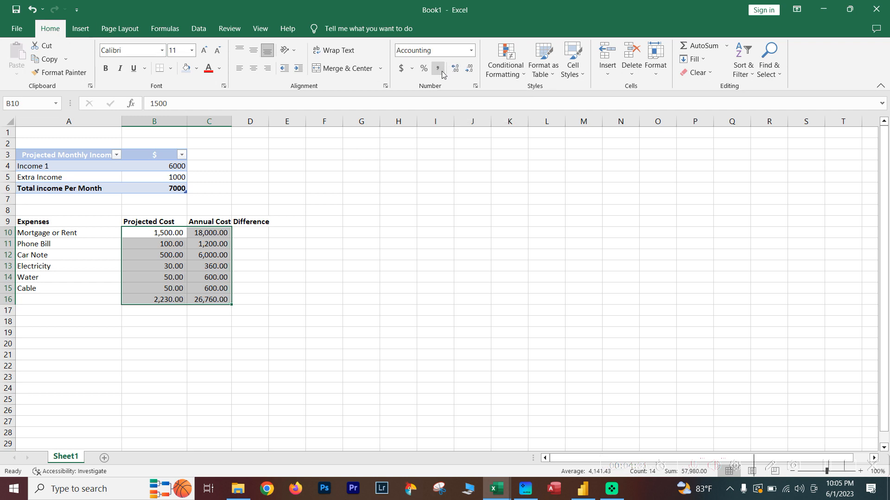
- Label the expense totals row in A16 as Total
click(84, 222)
click(73, 301)
text(Total)
key(Return)
- Convert A9:C16 into a table with headers and clear the Difference heading from D9
drag(26, 223, 216, 304)
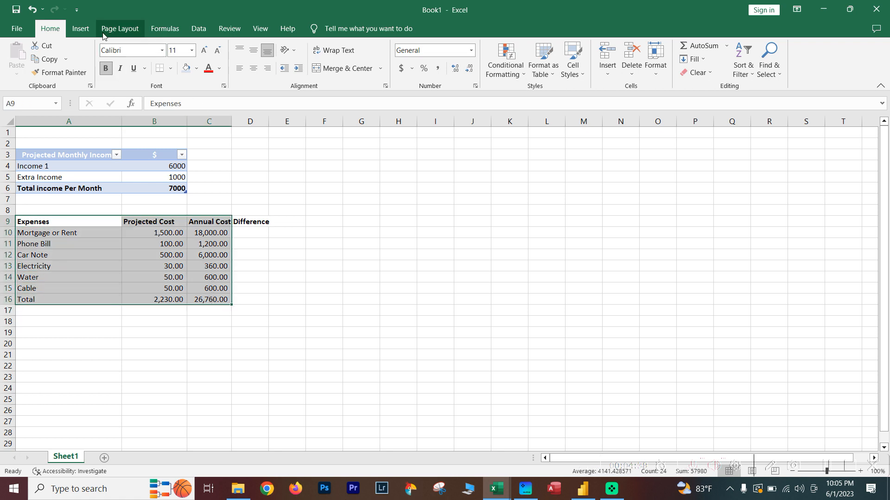
click(80, 28)
click(102, 55)
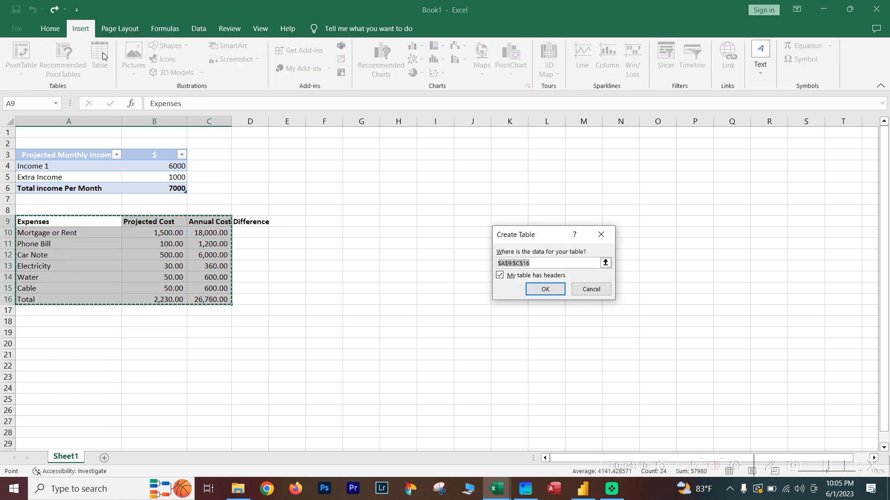
key(Return)
click(265, 222)
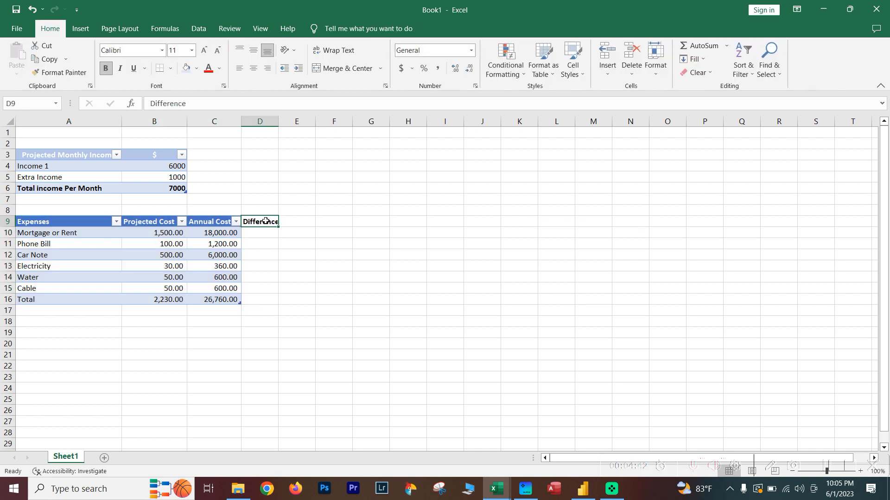
key(Delete)
- Make the Total row of the expenses table, A16:C16, bold
click(198, 269)
key(Right)
key(Down)
key(Down)
key(Down)
key(Left)
key(shift+Left)
key(shift+Left)
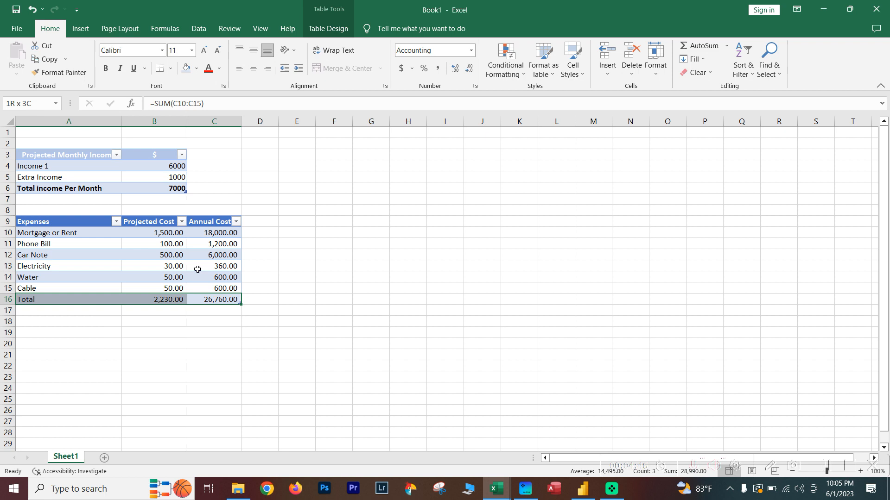
key(ctrl+b)
drag(74, 223, 218, 225)
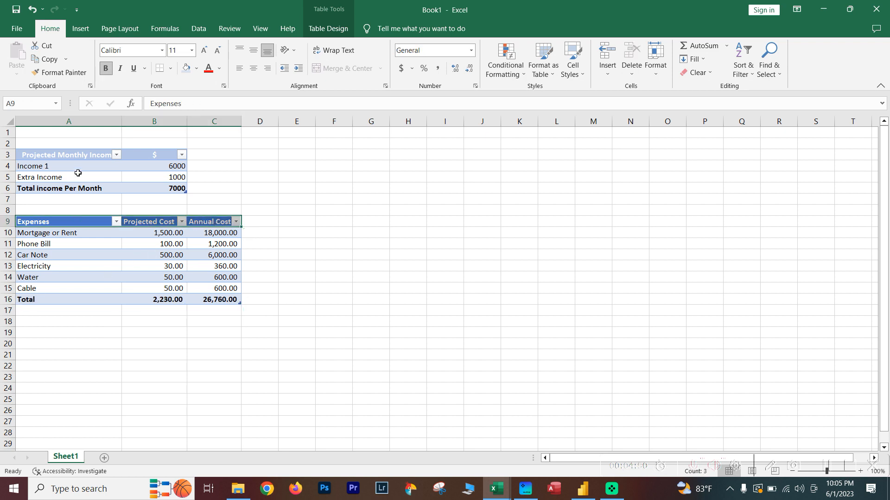
click(61, 156)
drag(61, 155, 154, 158)
key(ctrl+e)
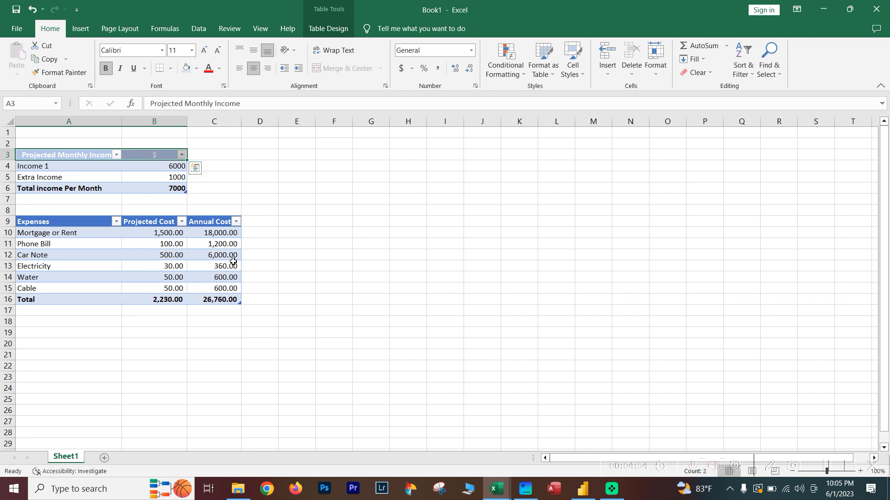
click(49, 330)
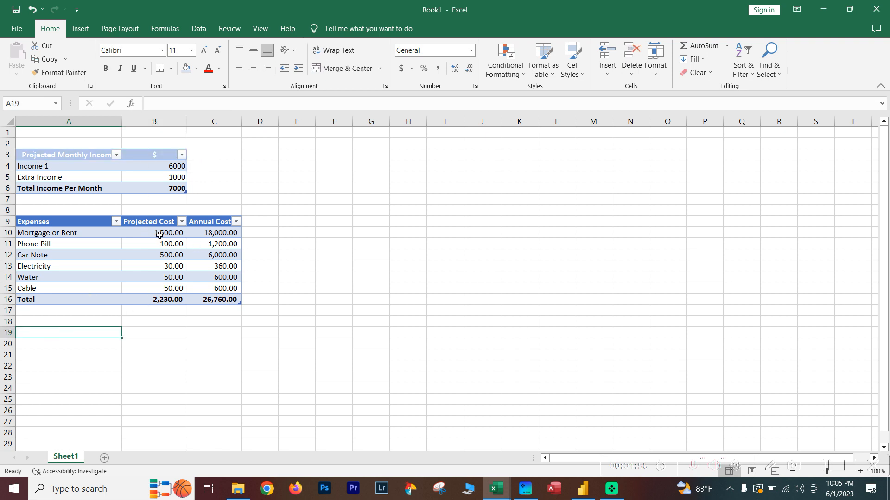
- Apply the Comma Style number format to the income table rows, A4:B6
click(91, 164)
drag(91, 164, 171, 189)
click(437, 68)
- Enter the label Total Monthly Spend Left in A18 below the expenses table
click(106, 324)
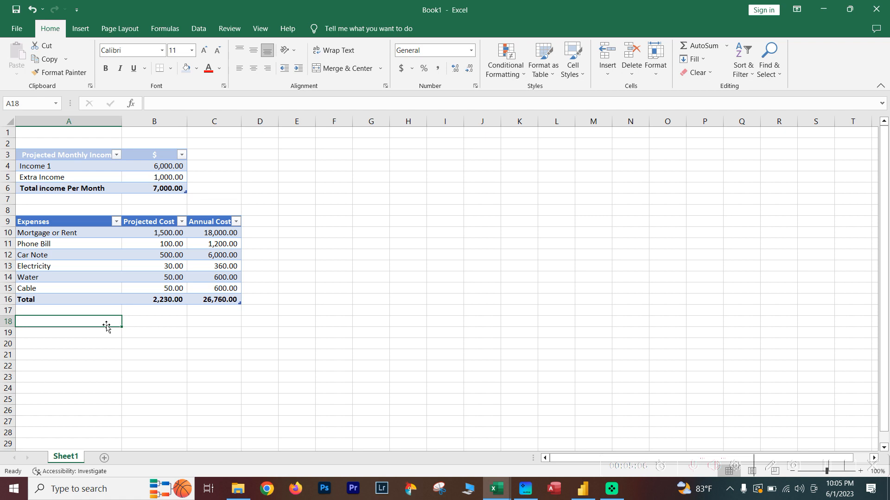
text(Total)
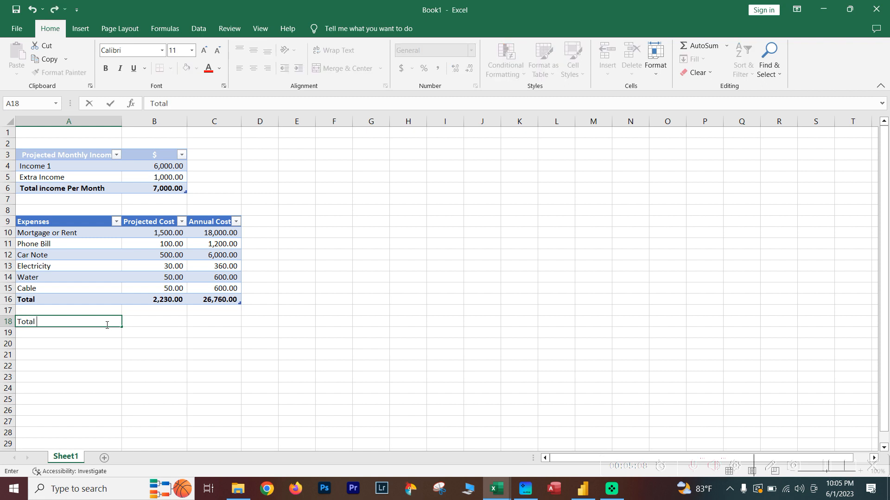
text( Monthly Spend L)
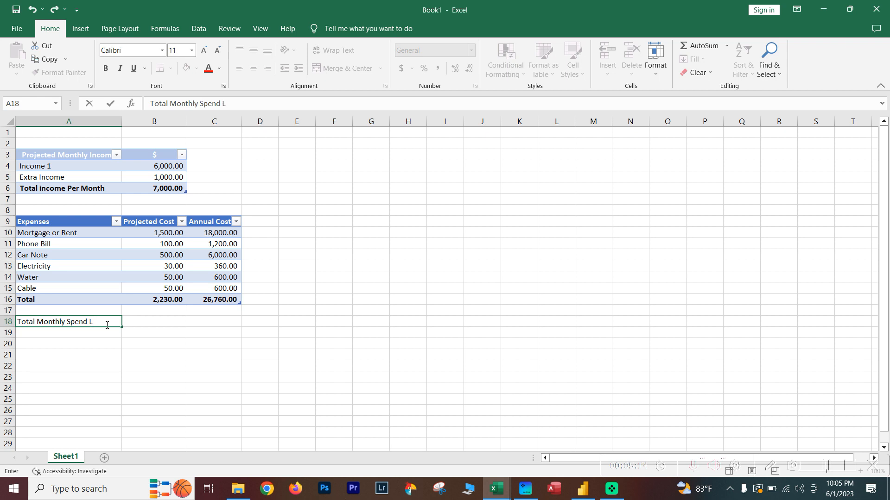
text(eft)
key(Tab)
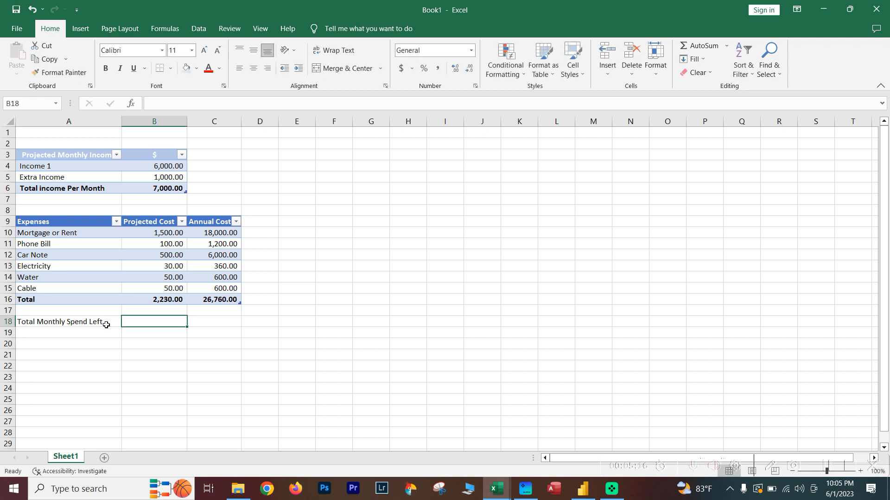
- Calculate the monthly amount left in B18 with =B6-B16 and apply the dollar accounting format to it
text(=)
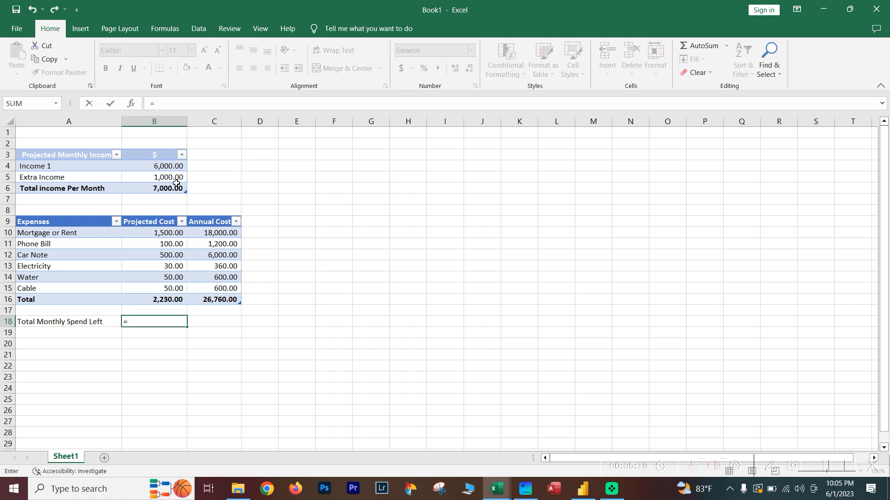
click(147, 189)
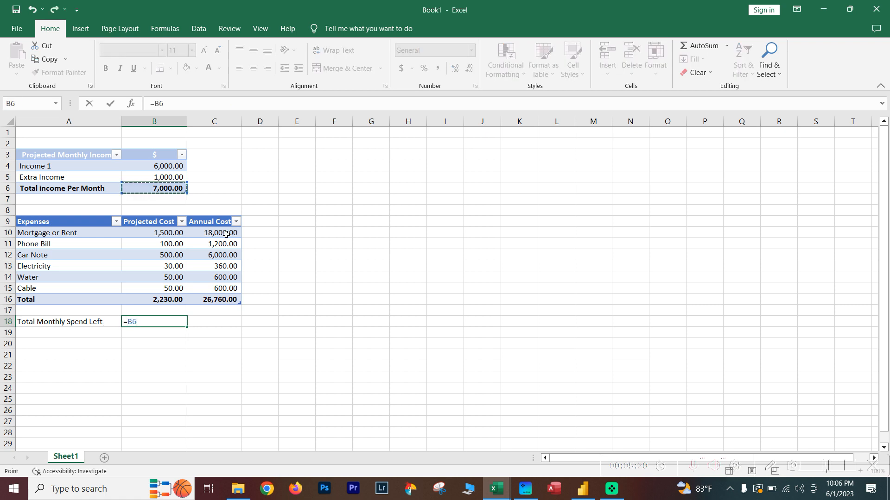
click(184, 103)
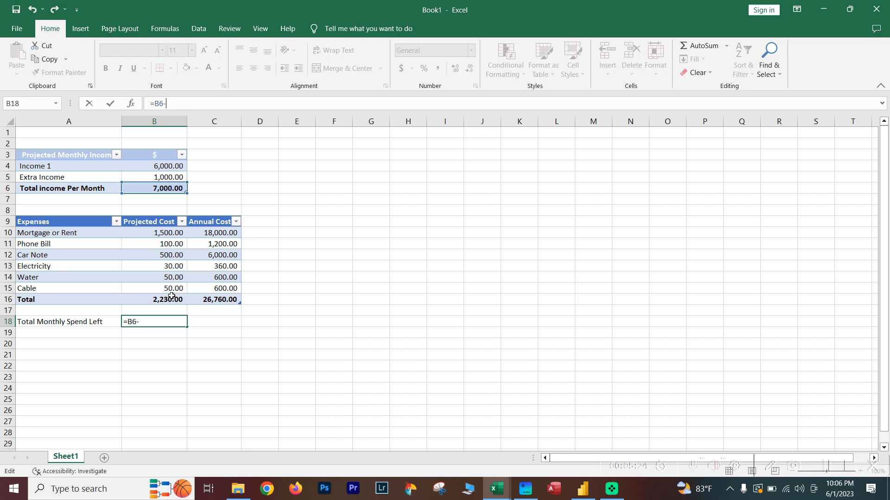
click(159, 300)
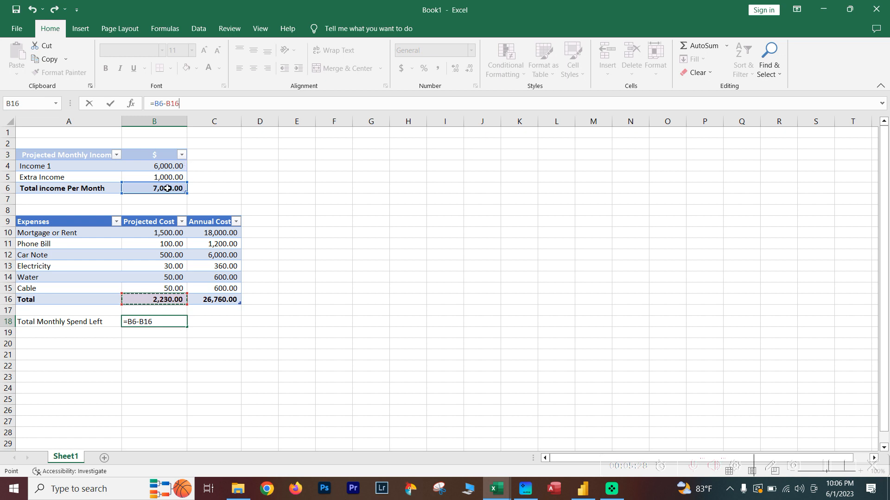
key(Return)
click(185, 319)
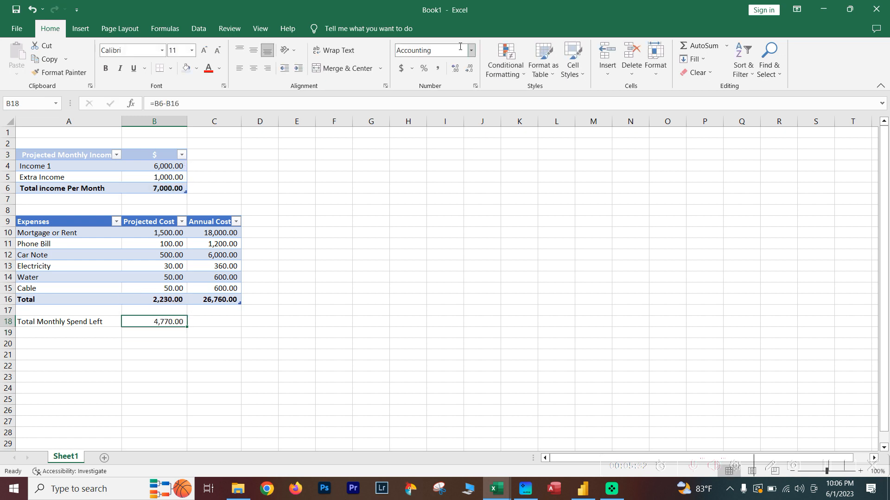
click(402, 69)
- Calculate the annual income in C6, beside the monthly income total, with the formula =[@[$]]*12
drag(211, 235, 217, 296)
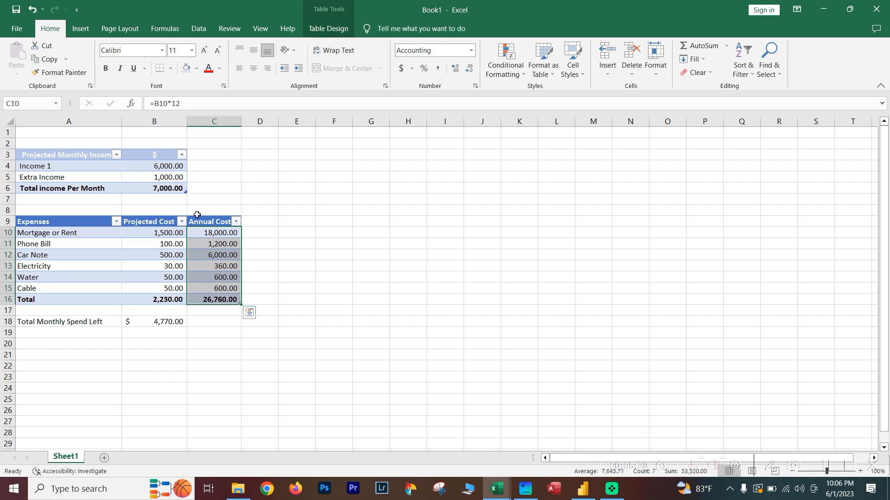
click(200, 192)
text(=)
key(Left)
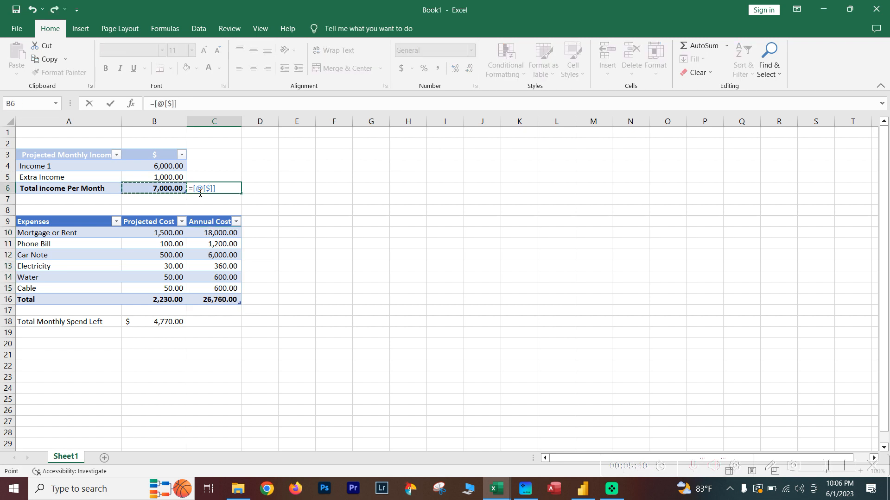
text(*12)
key(Return)
key(Up)
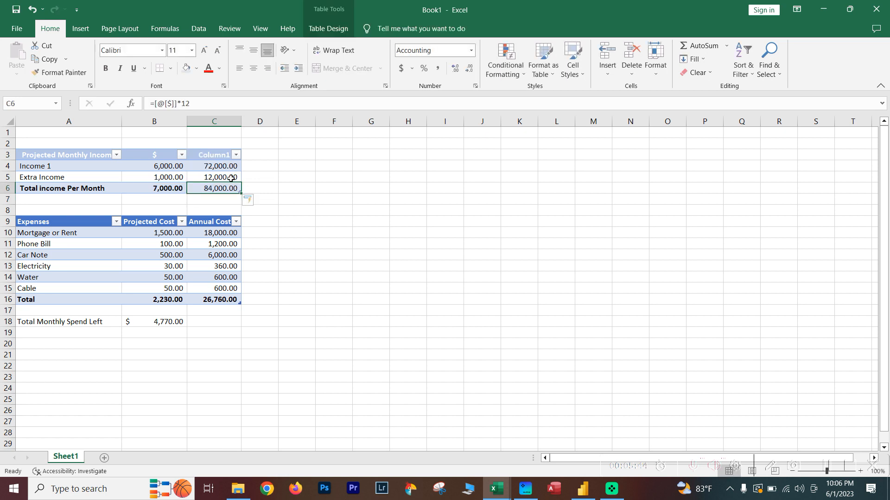
- Rename the new income table column header in C3 to Annualized Amount and widen column C
click(218, 151)
click(217, 153)
text(A)
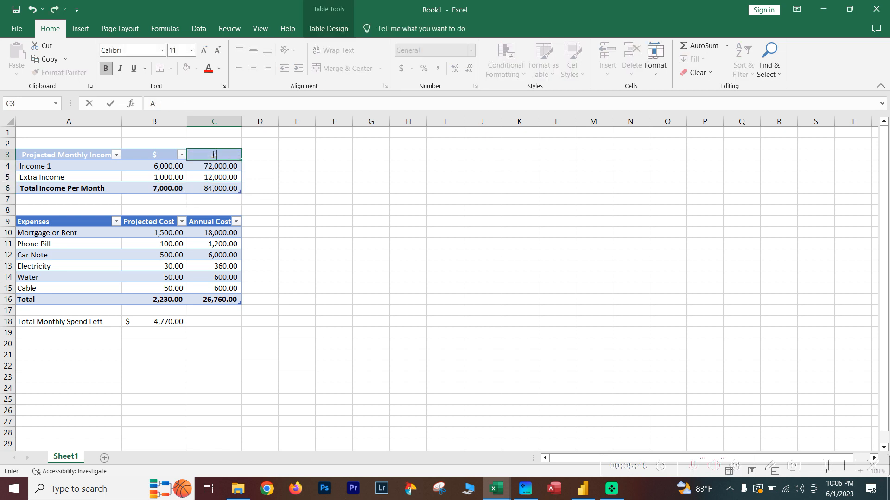
text(nnualized Amou)
key(Return)
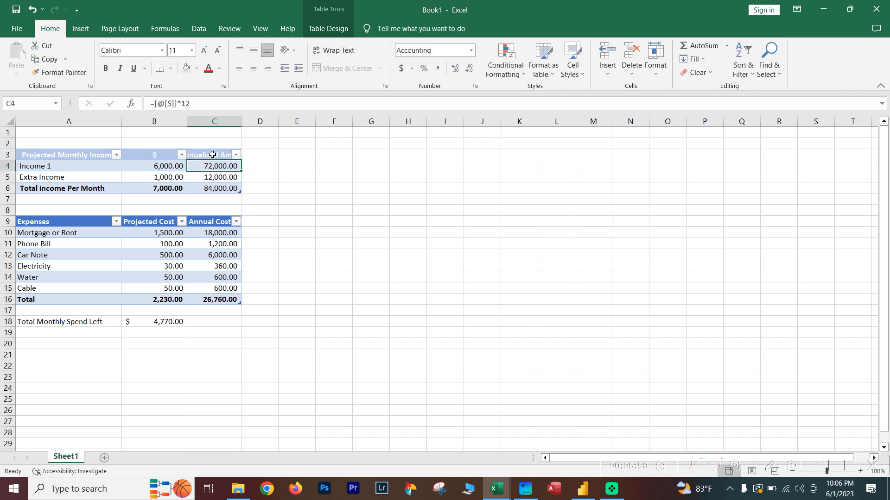
click(239, 121)
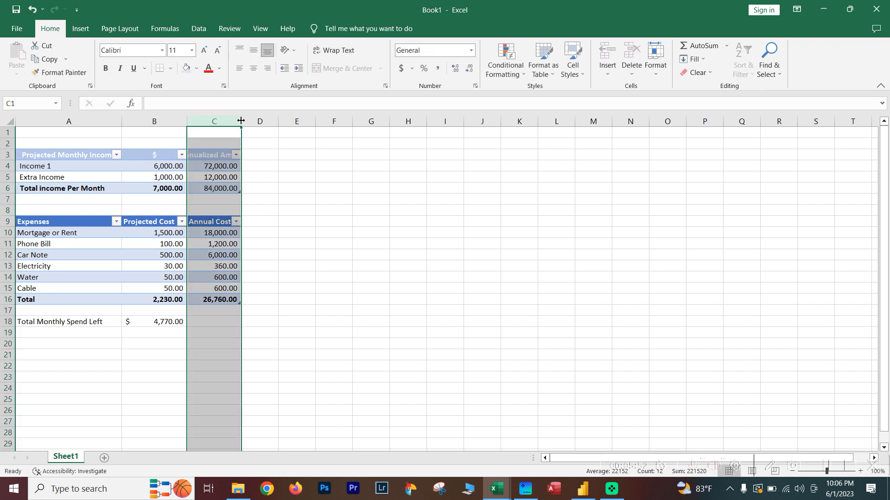
drag(241, 121, 257, 120)
click(234, 299)
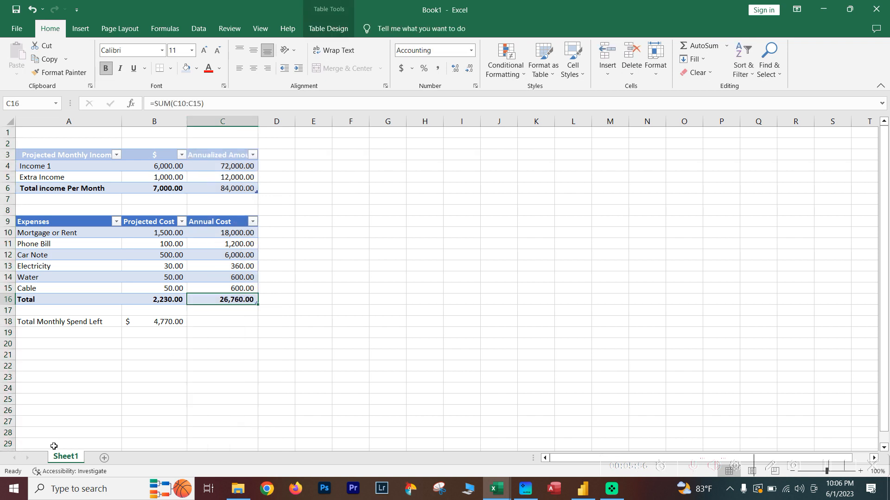
- Rename the worksheet Sheet1 as May 2023
right_click(72, 458)
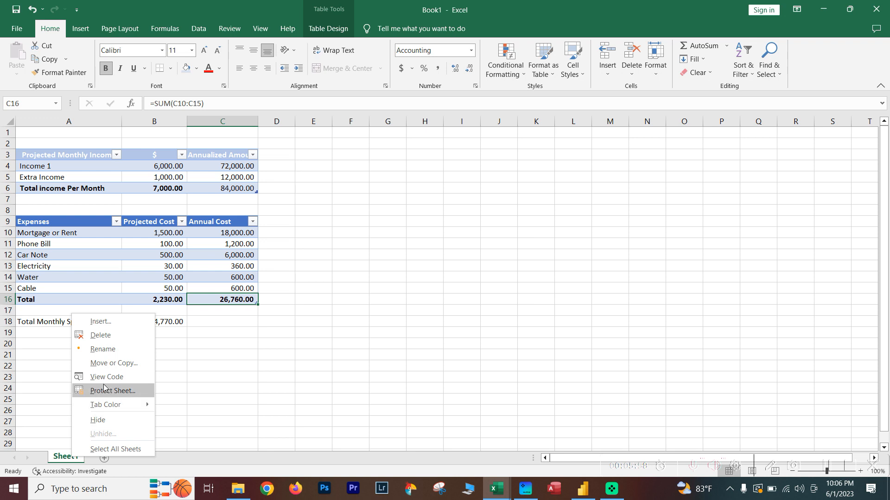
click(66, 458)
double_click(70, 457)
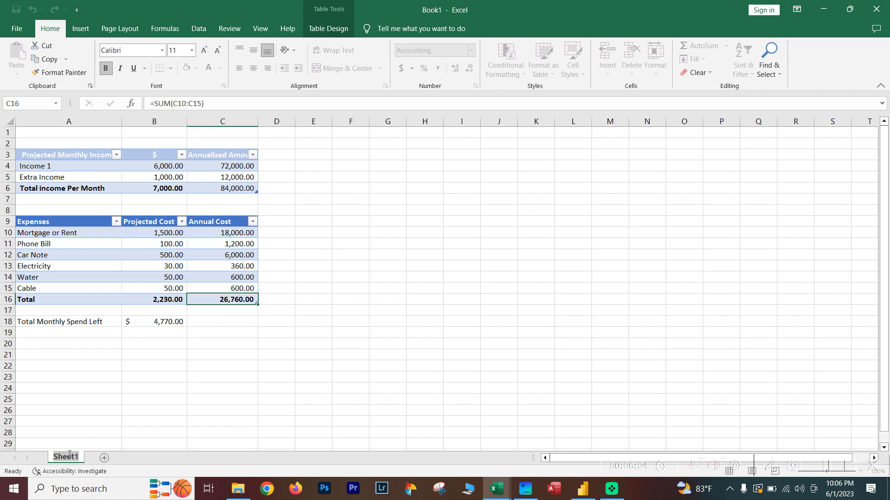
text(May 2023)
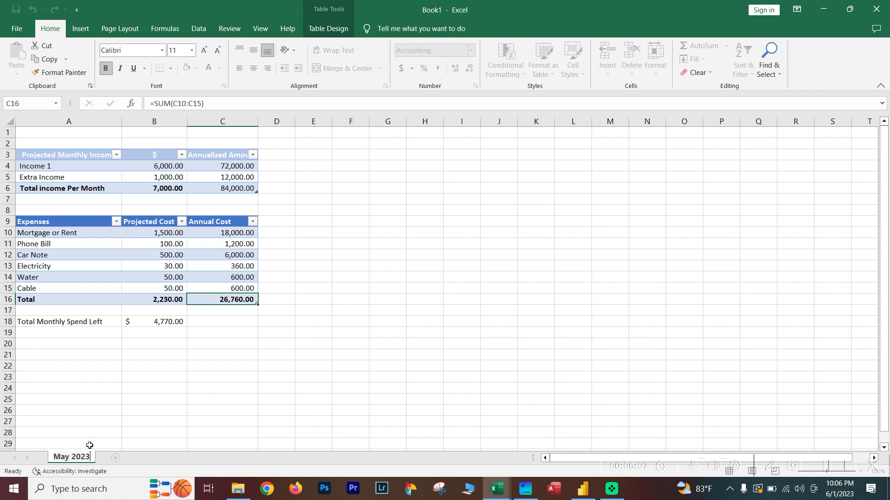
key(Return)
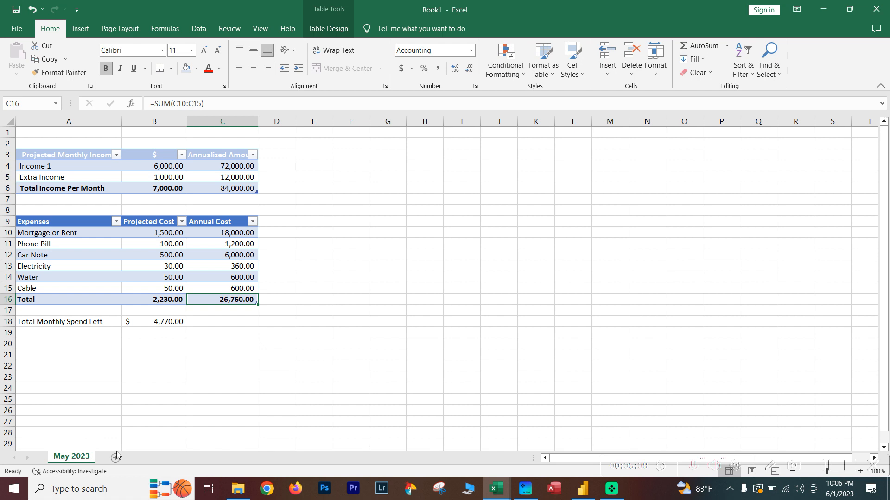
- Create a copy of the May 2023 worksheet within the same workbook, placed before the original sheet
right_click(83, 459)
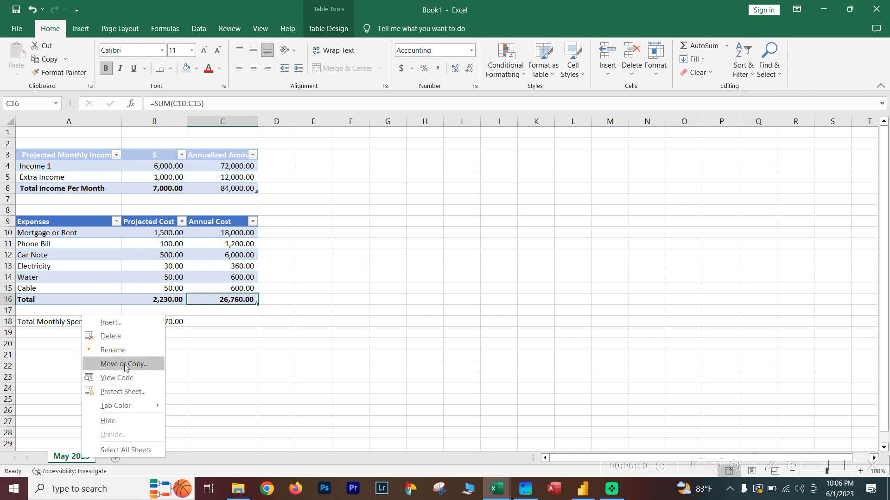
click(147, 365)
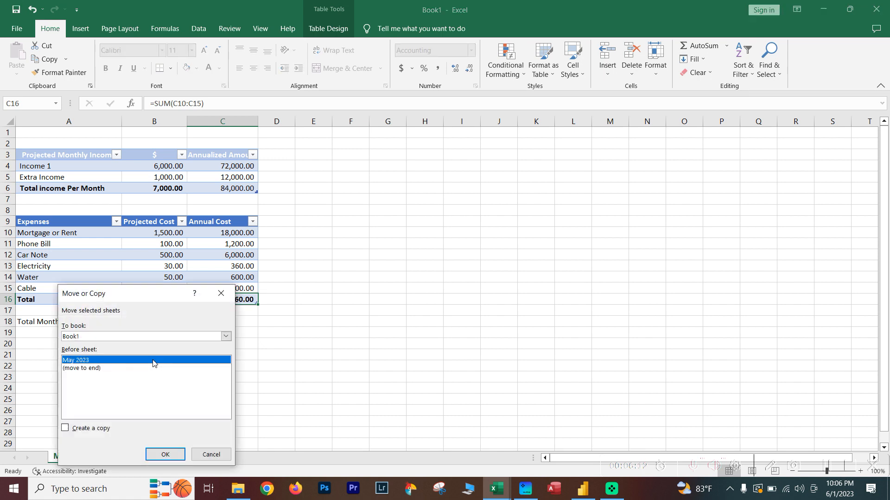
click(81, 429)
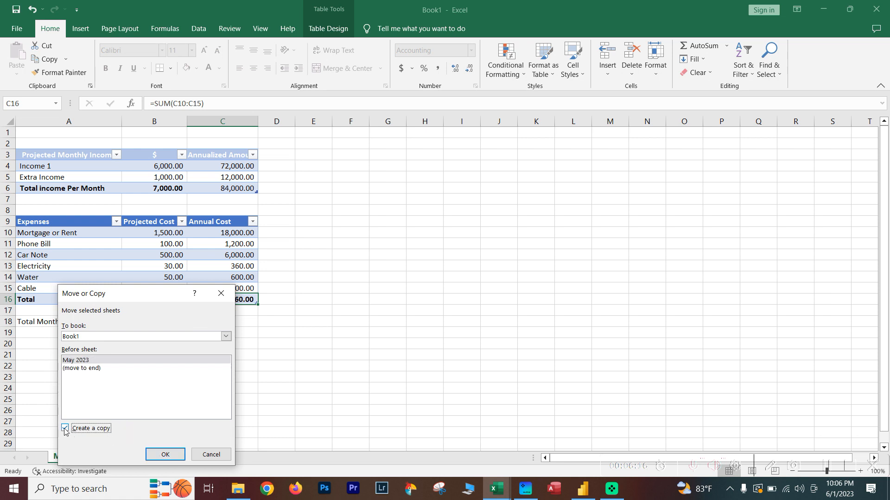
click(165, 454)
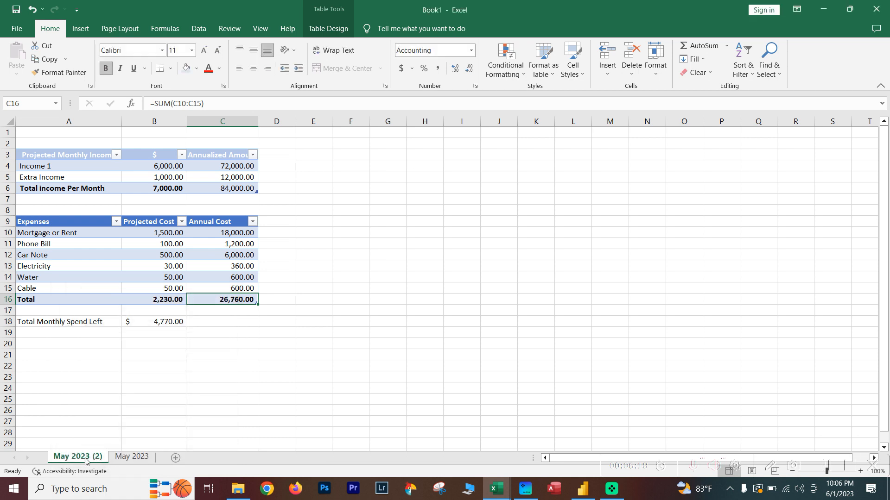
- Rename the copied worksheet as June 2023
double_click(83, 457)
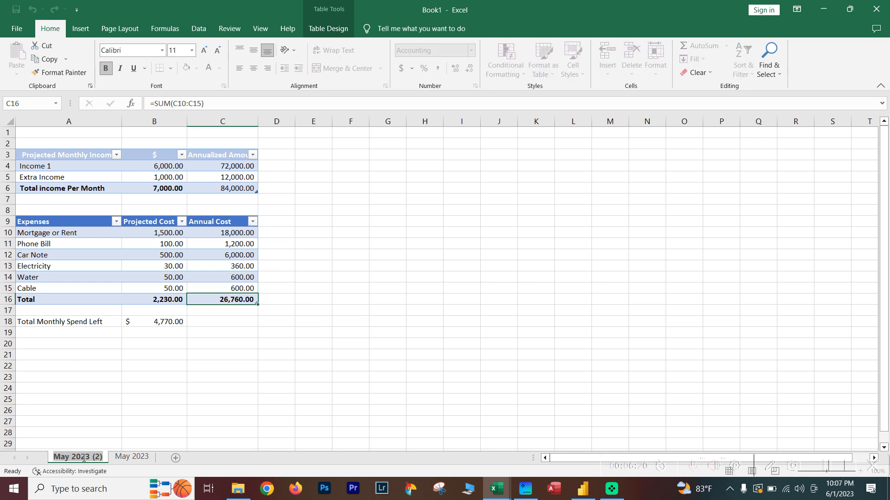
text(June 20)
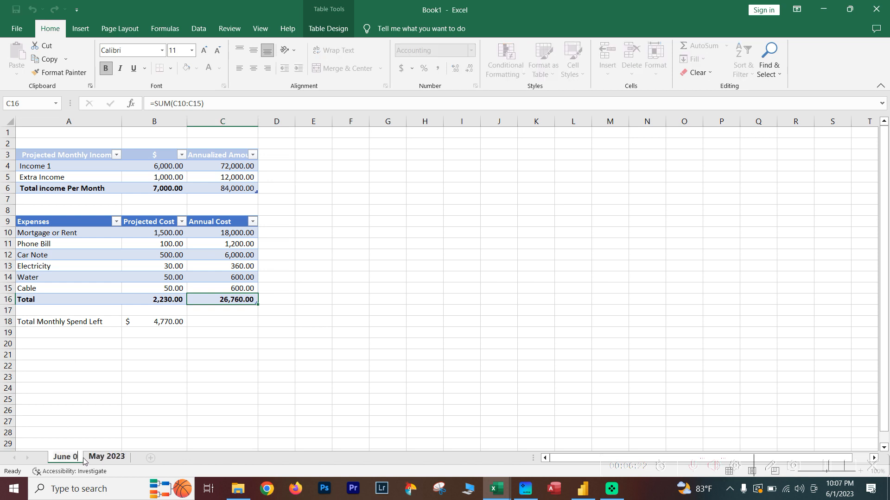
text(23)
key(Return)
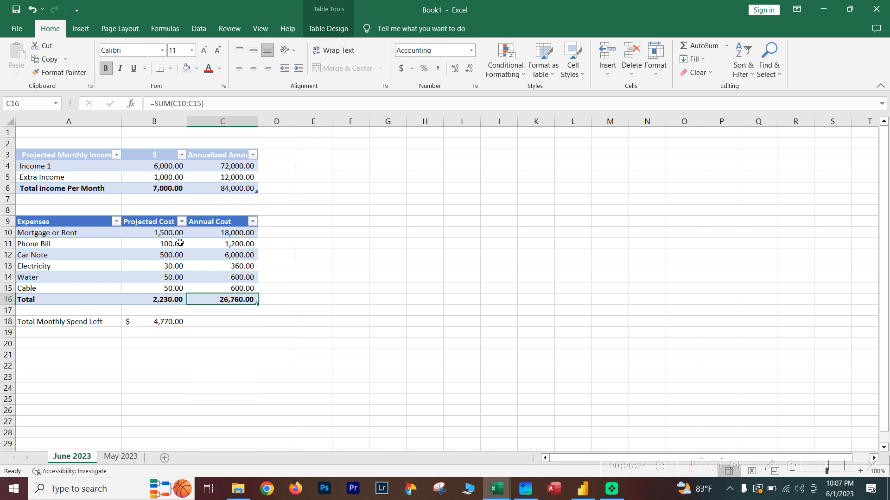
- Set the monthly Extra Income in B5 of the June 2023 sheet to 2000
drag(65, 166, 245, 188)
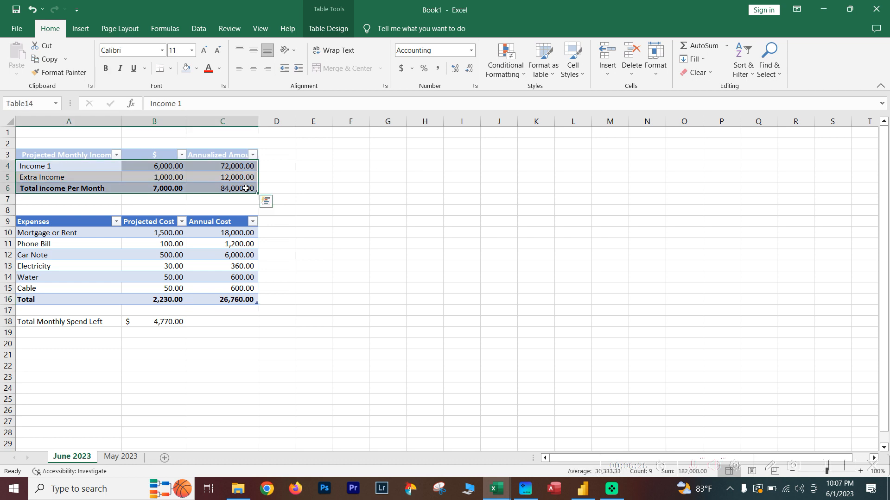
click(156, 177)
text(2000)
key(Return)
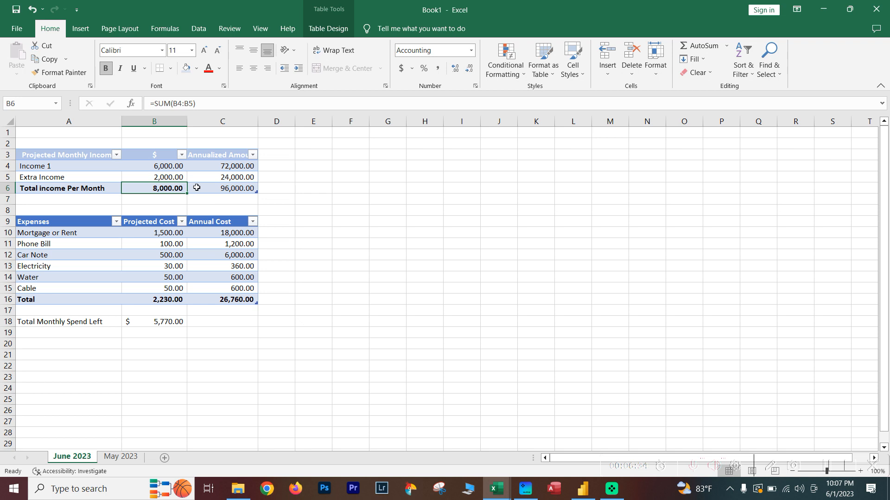
- Set the June projected costs to 150 for Phone Bill in B11 and 2000 for Mortgage or Rent in B10
click(174, 244)
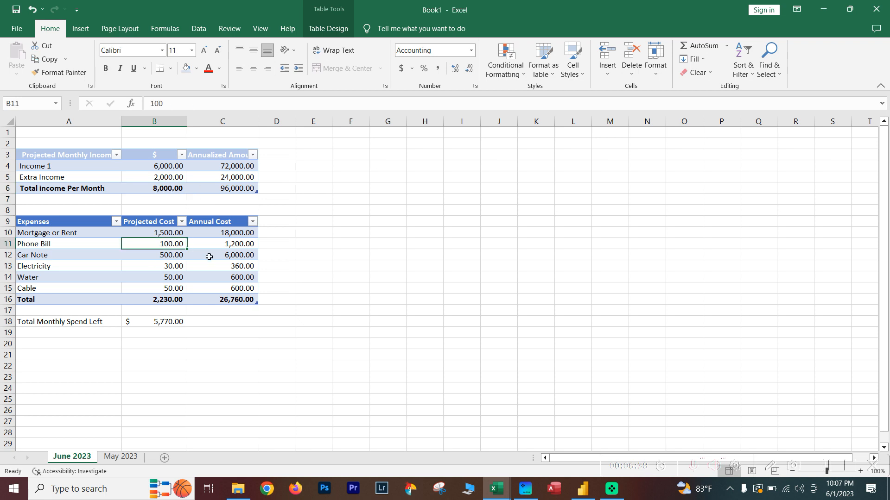
text(150)
key(Return)
key(Up)
key(Up)
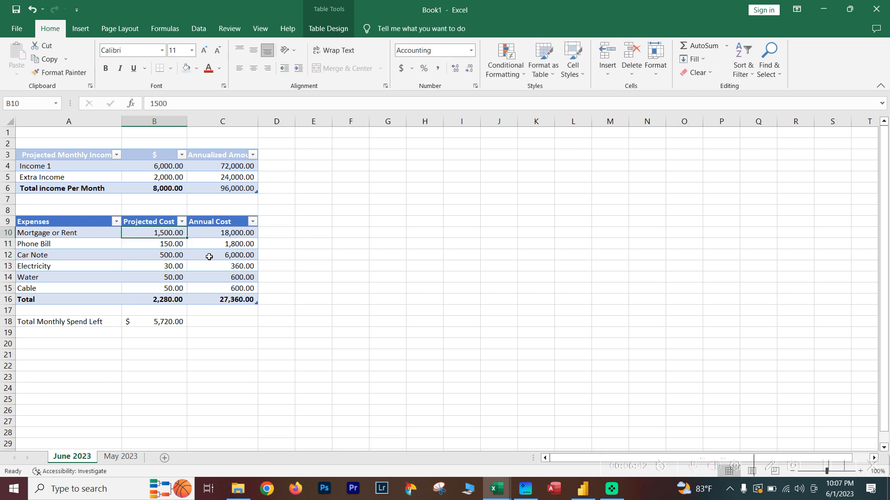
text(2000)
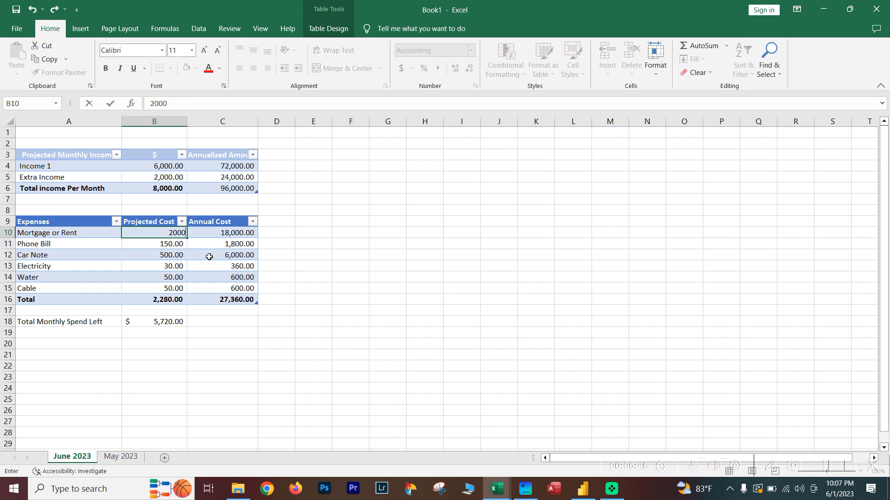
key(Return)
- Check the June expense total and amount left, and make the Total Monthly Spend Left row A18:B18 bold
click(166, 297)
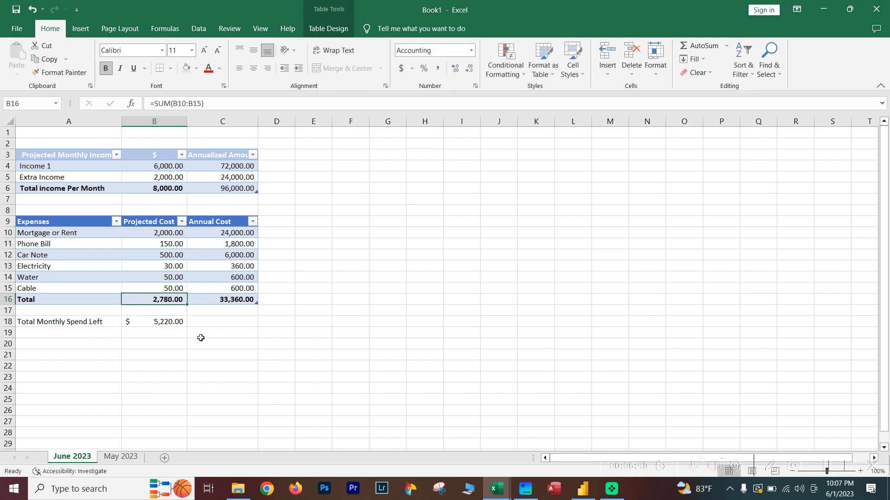
click(159, 231)
click(169, 320)
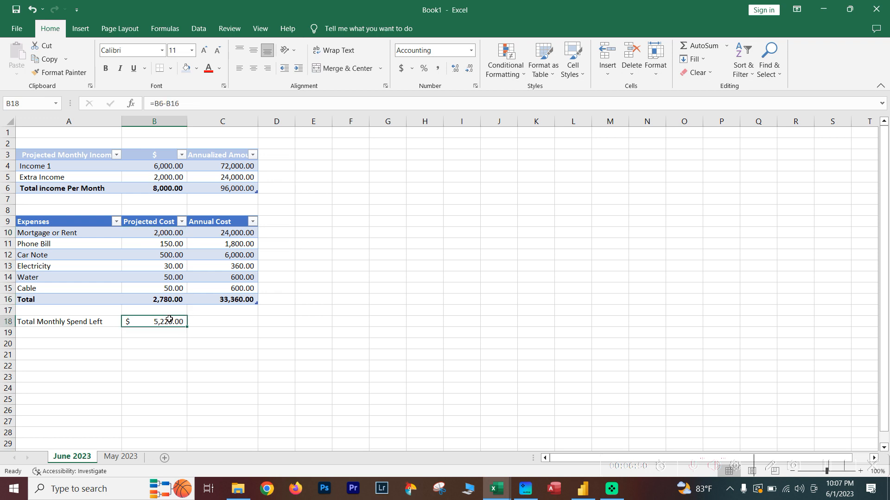
drag(105, 323, 137, 324)
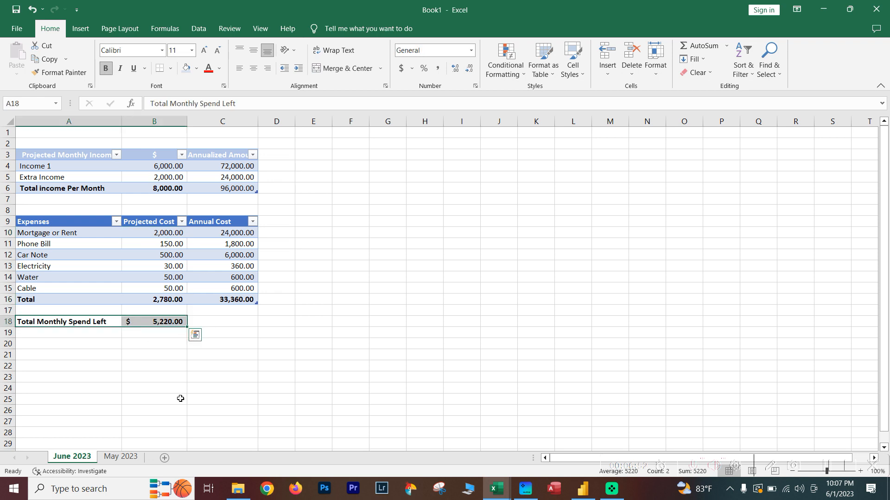
- Make the Total Monthly Spend Left label and amount in A18:B18 bold on the May 2023 sheet, and return to June 2023
click(126, 455)
click(84, 320)
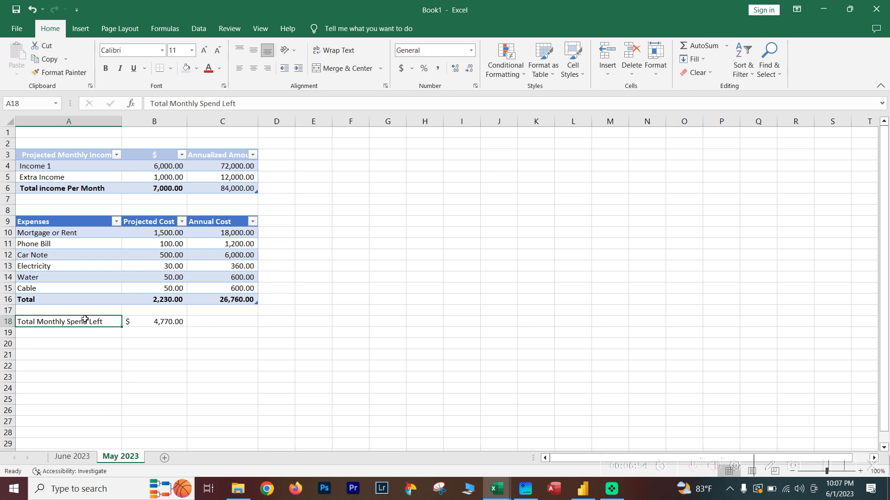
drag(172, 320, 110, 320)
key(ctrl+b)
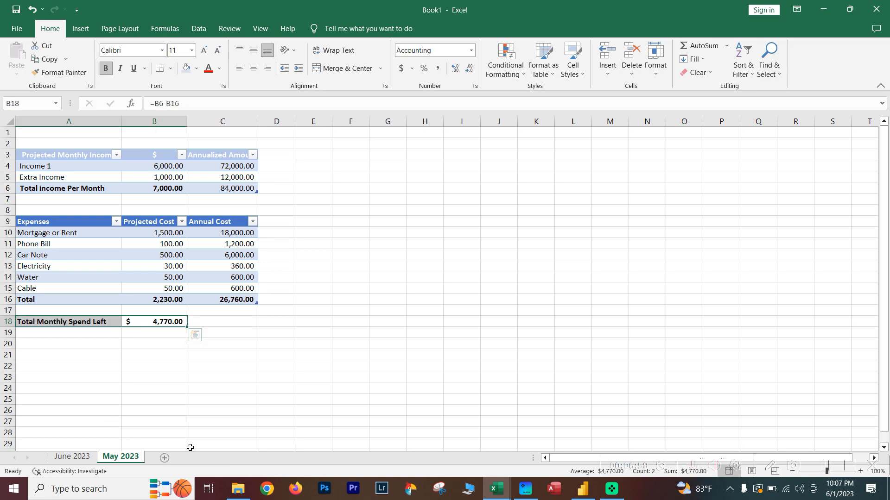
click(74, 457)
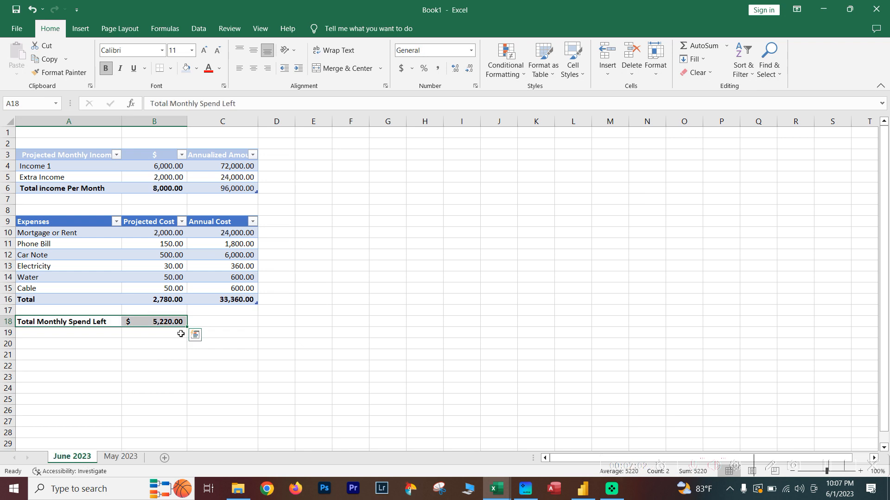